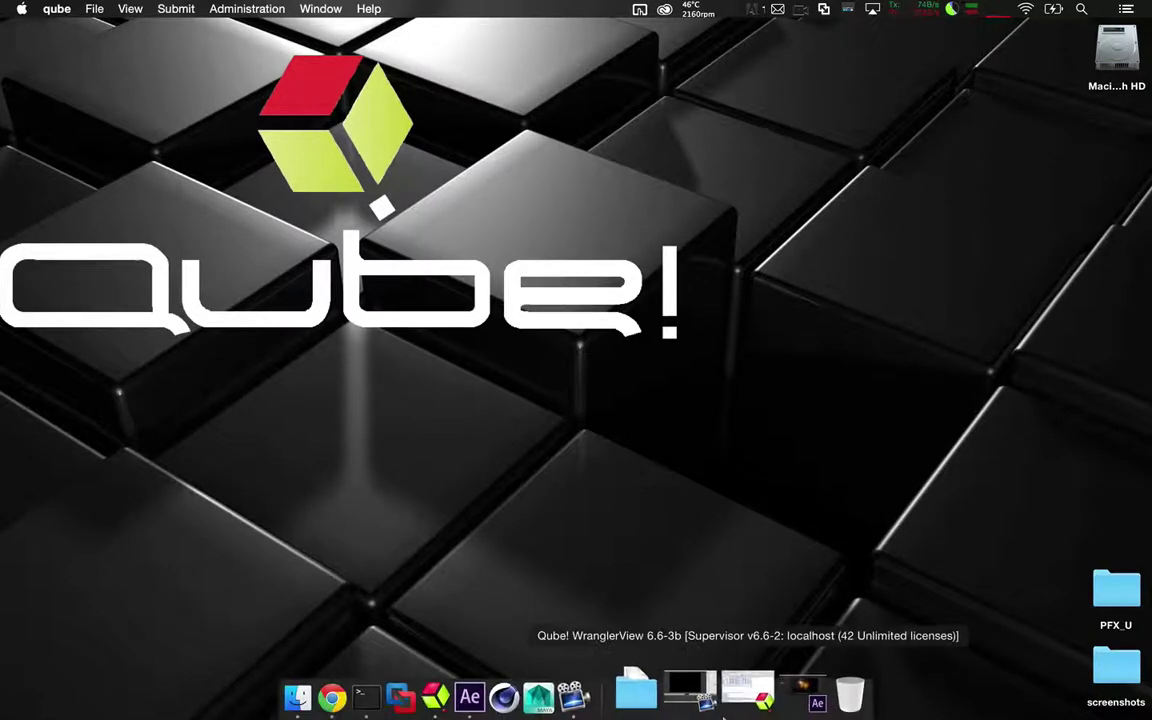
Step: In Qube! WranglerView, install the AfterEffects App UI into the Scripts folder of Adobe After Effects CC 2014
click(750, 703)
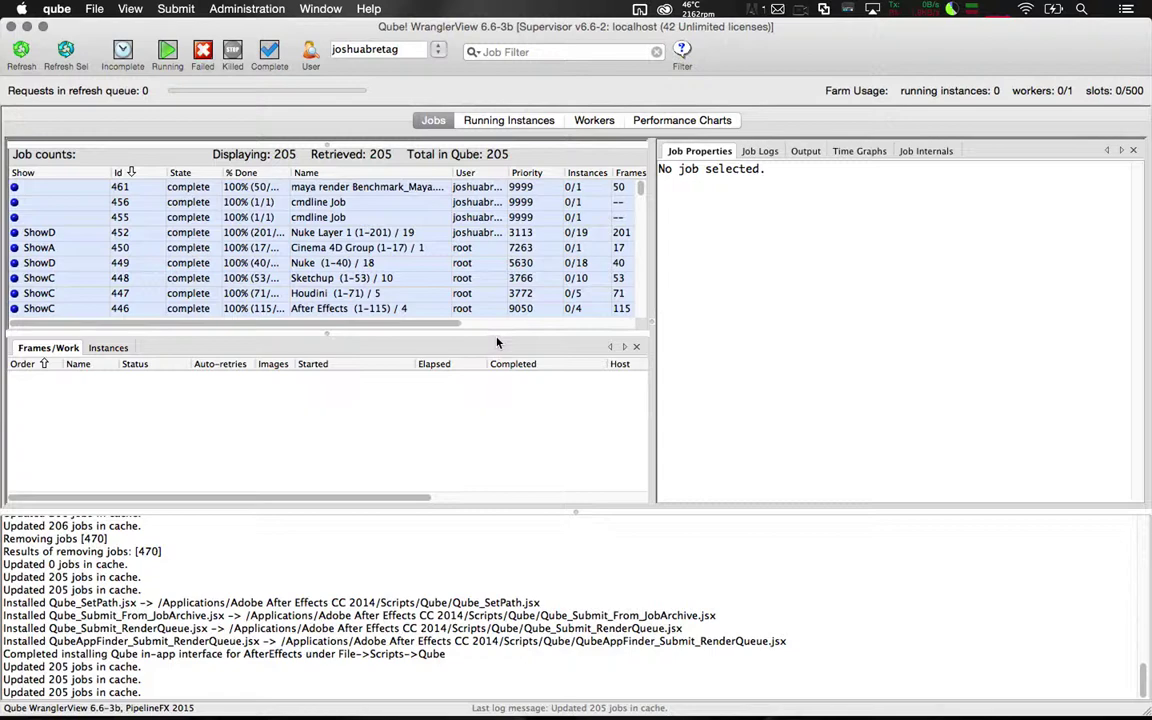
click(100, 10)
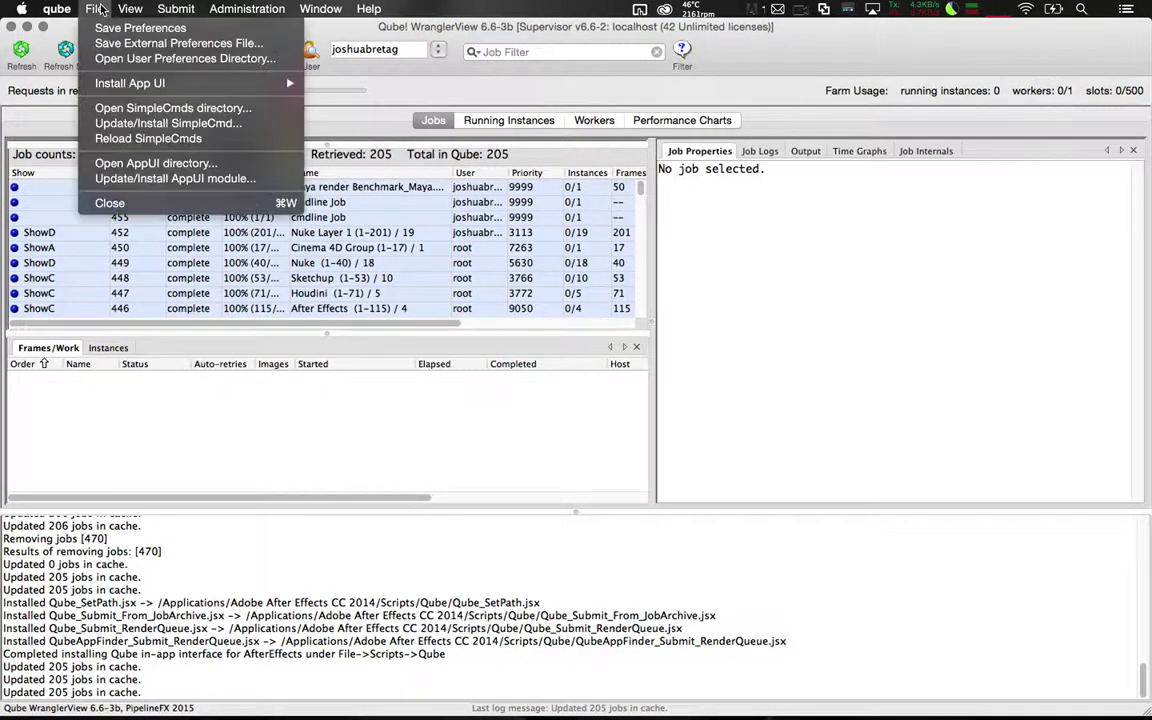
click(92, 10)
click(92, 10)
mouse_move(110, 84)
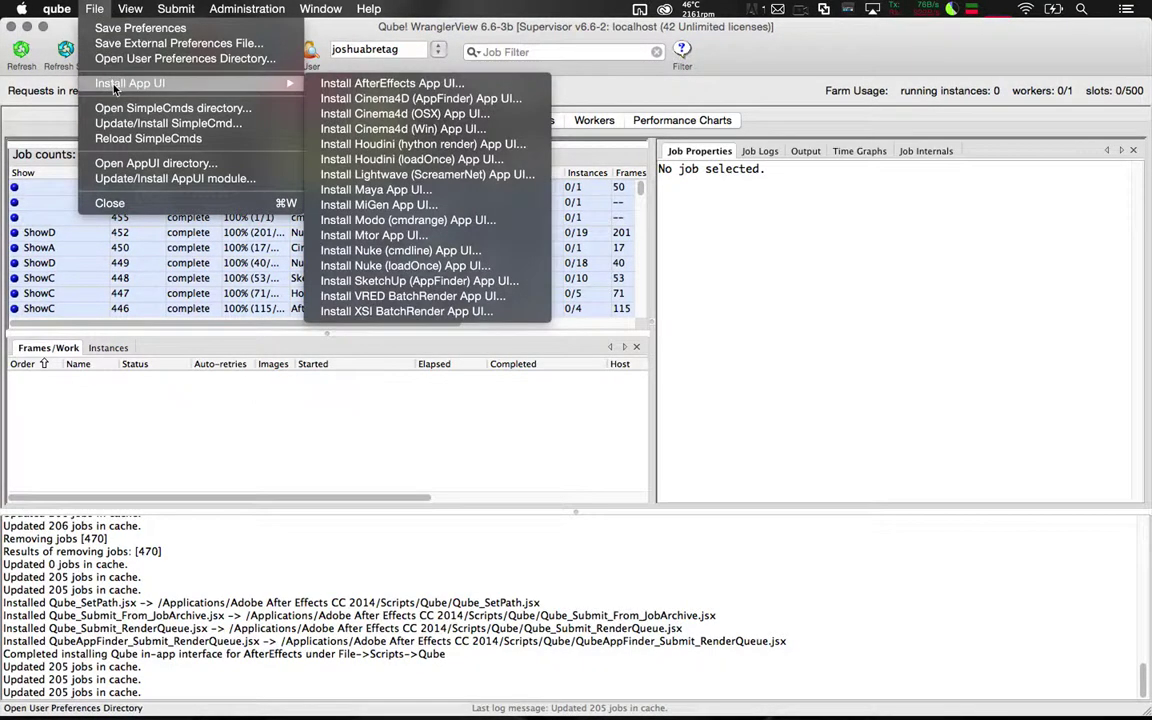
click(405, 85)
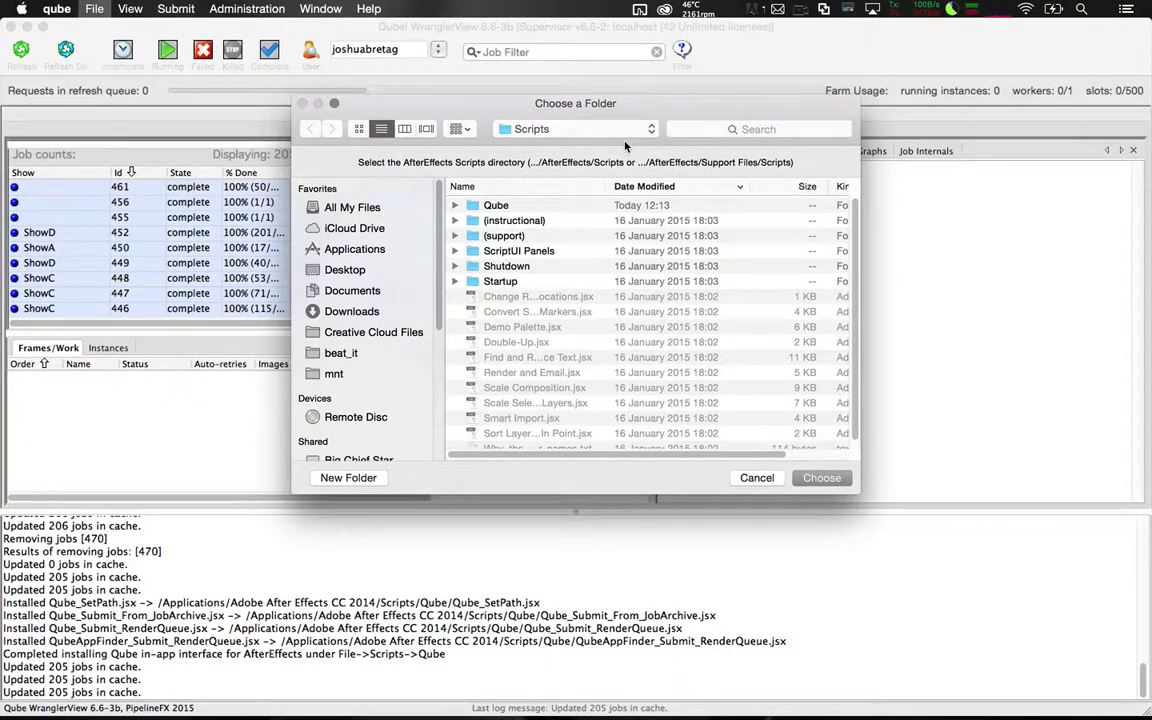
click(360, 249)
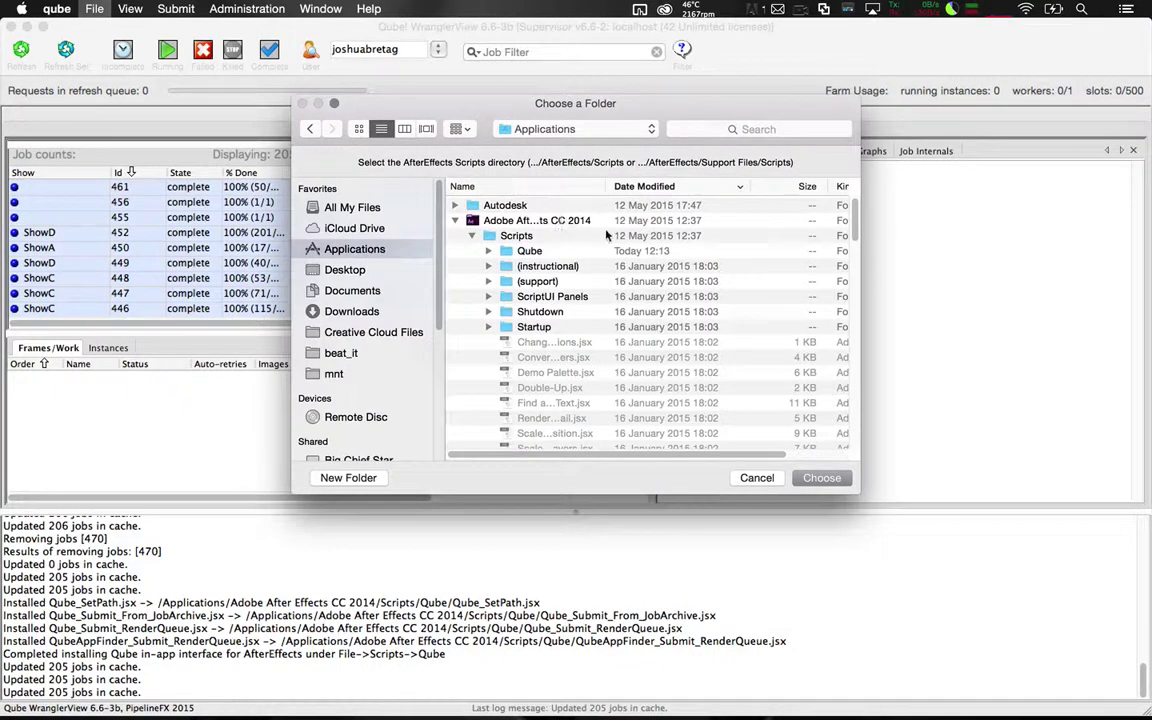
click(516, 236)
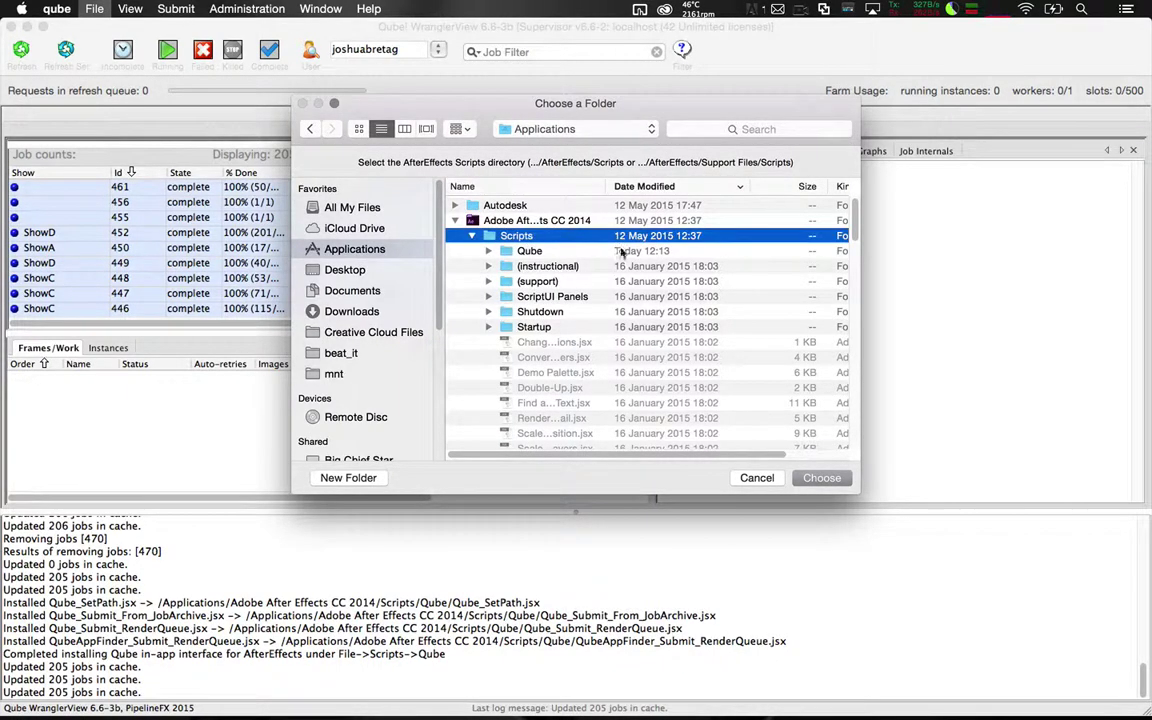
click(821, 478)
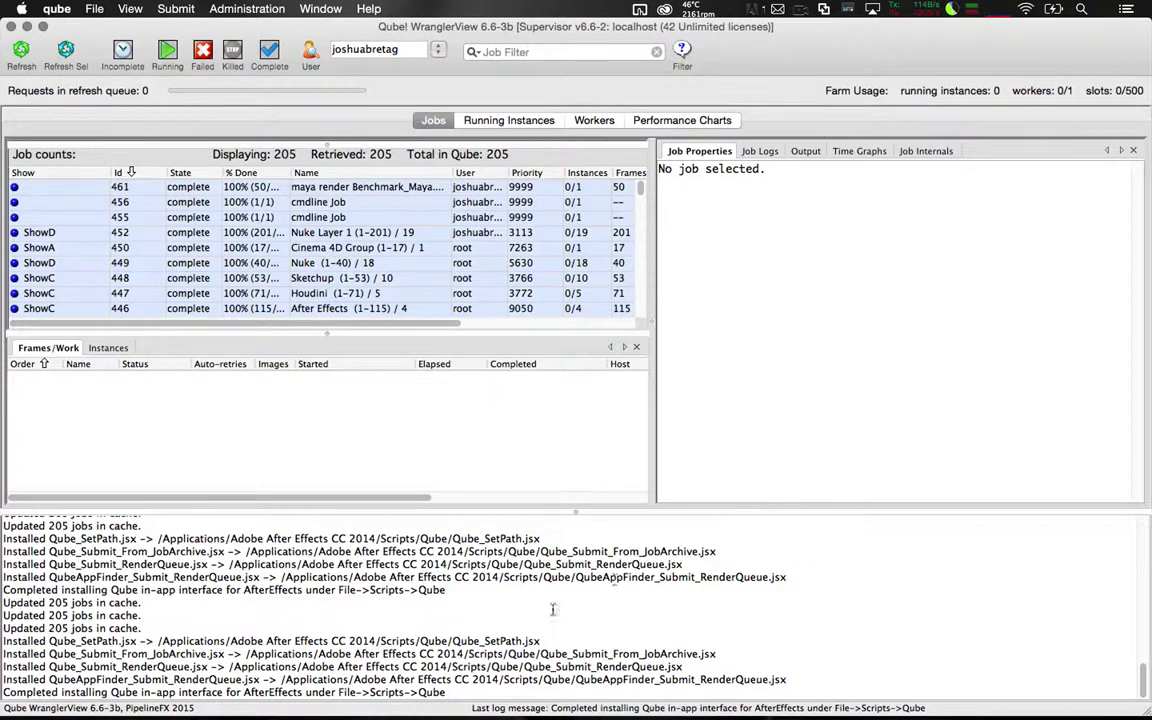
drag(470, 694, 2, 641)
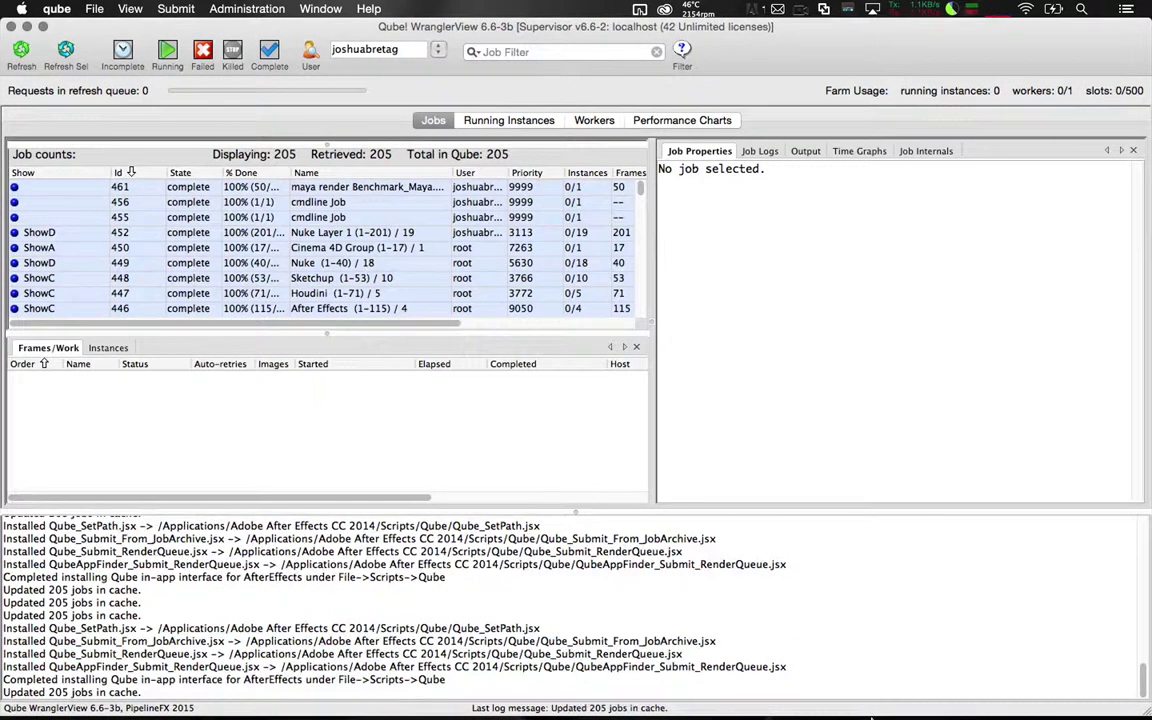
Step: Switch to After Effects and run the Qube_SetPath.jsx script, accepting /Applications/pfx/qube/qube.app as the QubeGUI path
mouse_move(873, 716)
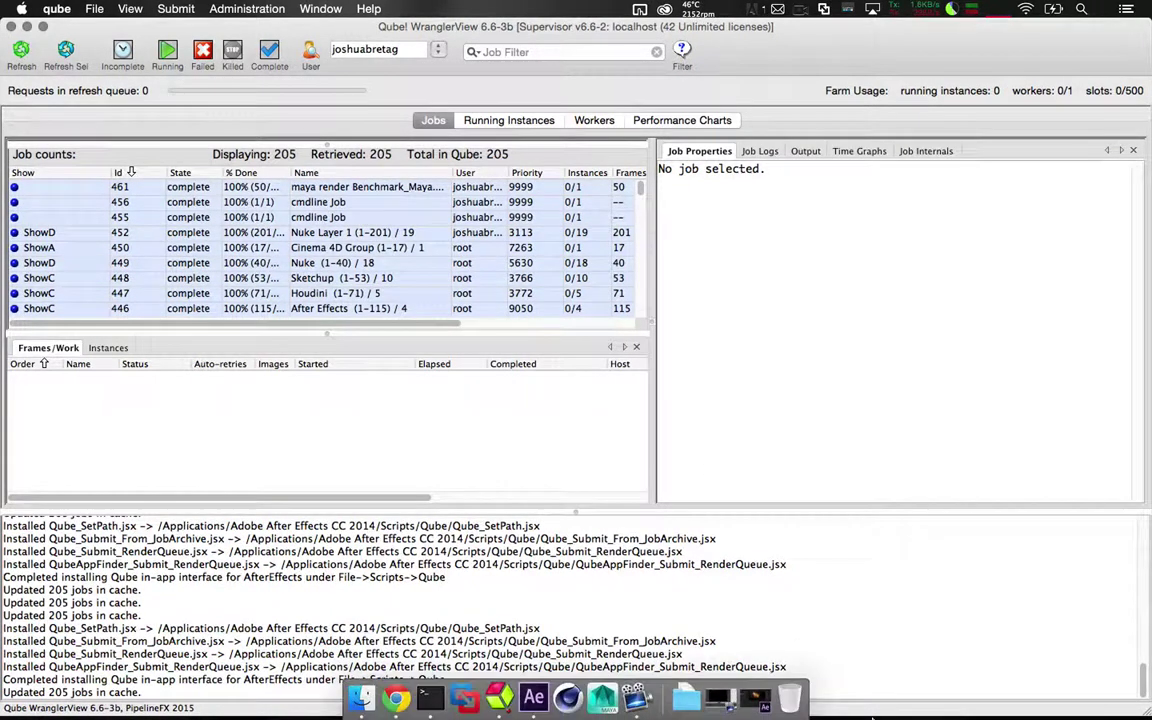
click(760, 693)
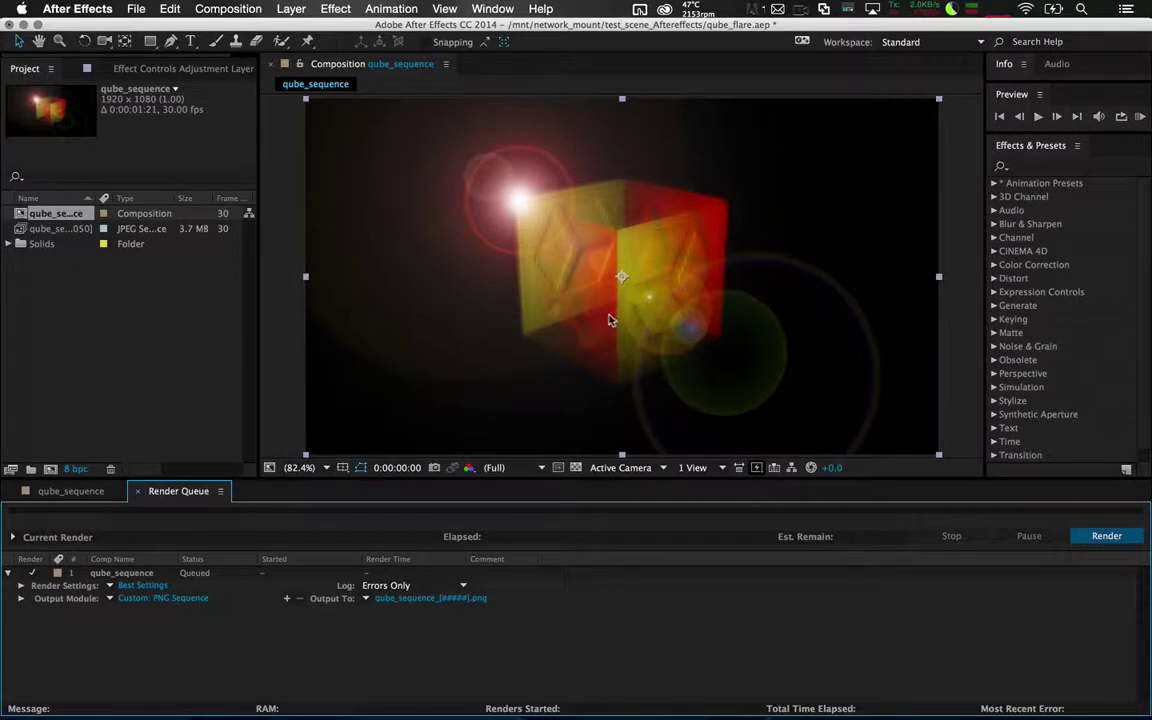
click(137, 10)
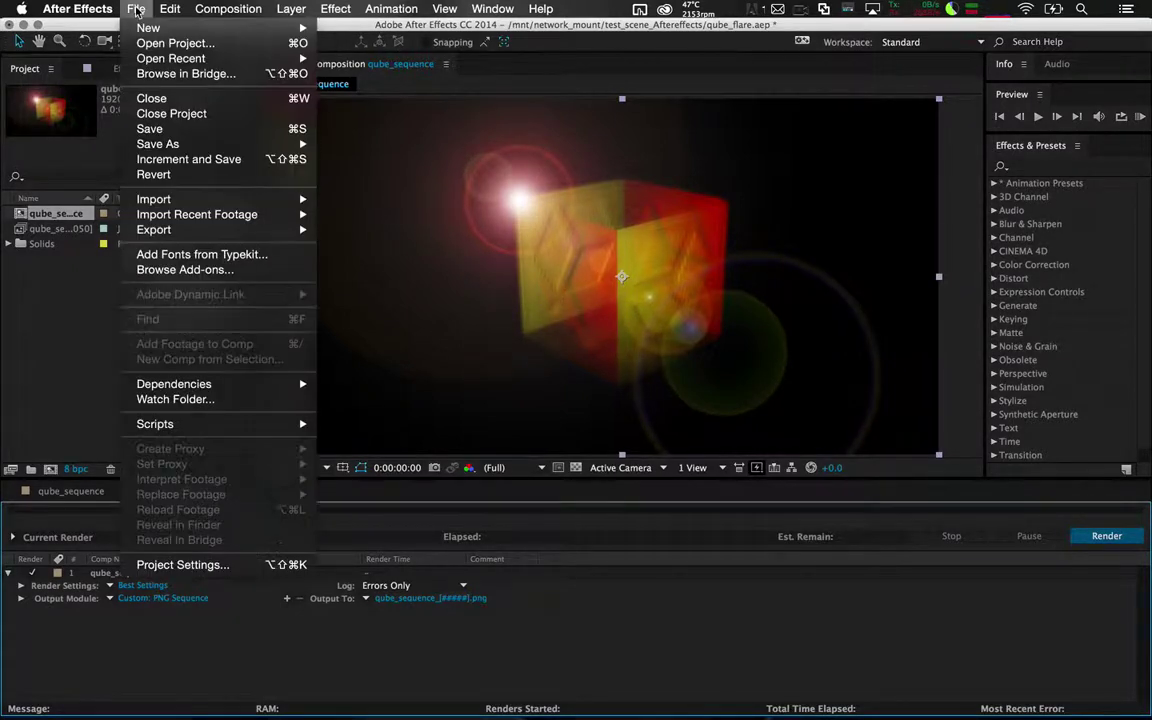
mouse_move(197, 426)
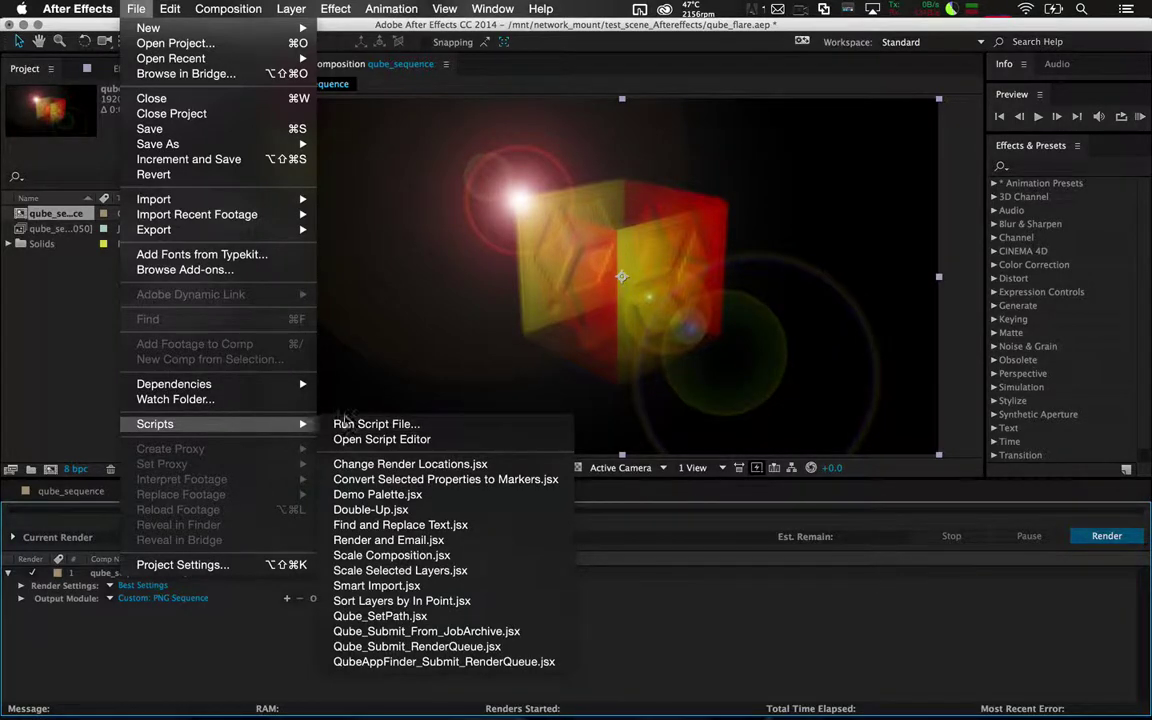
click(412, 620)
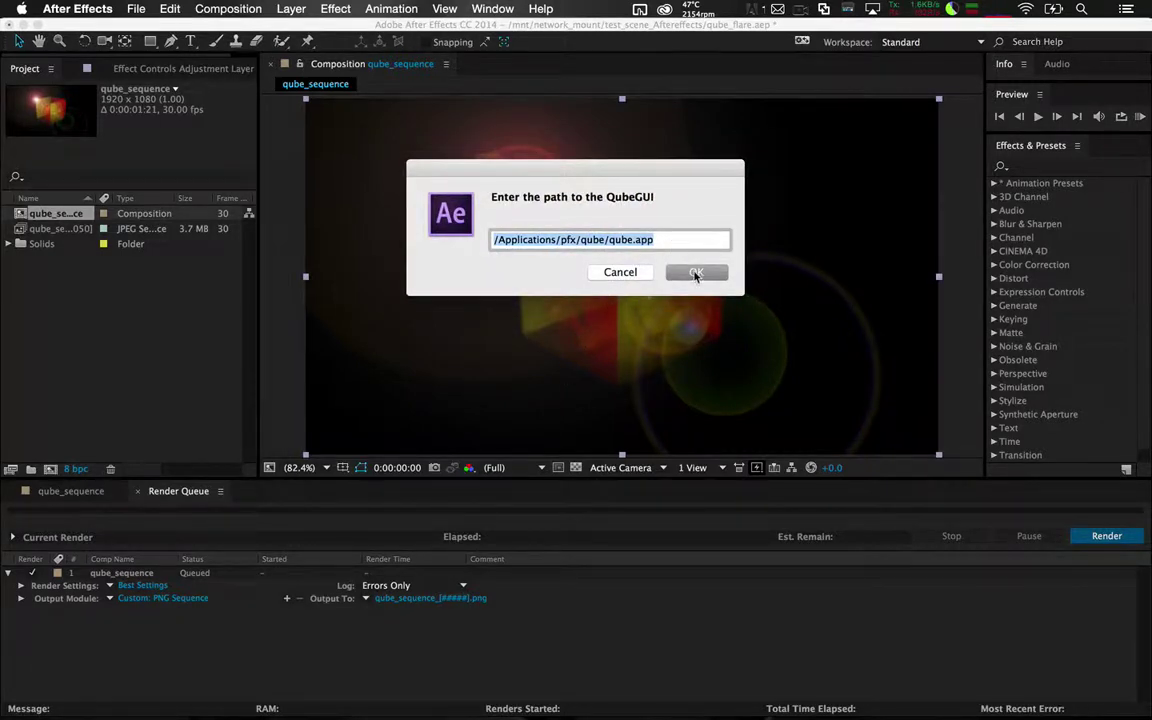
click(695, 275)
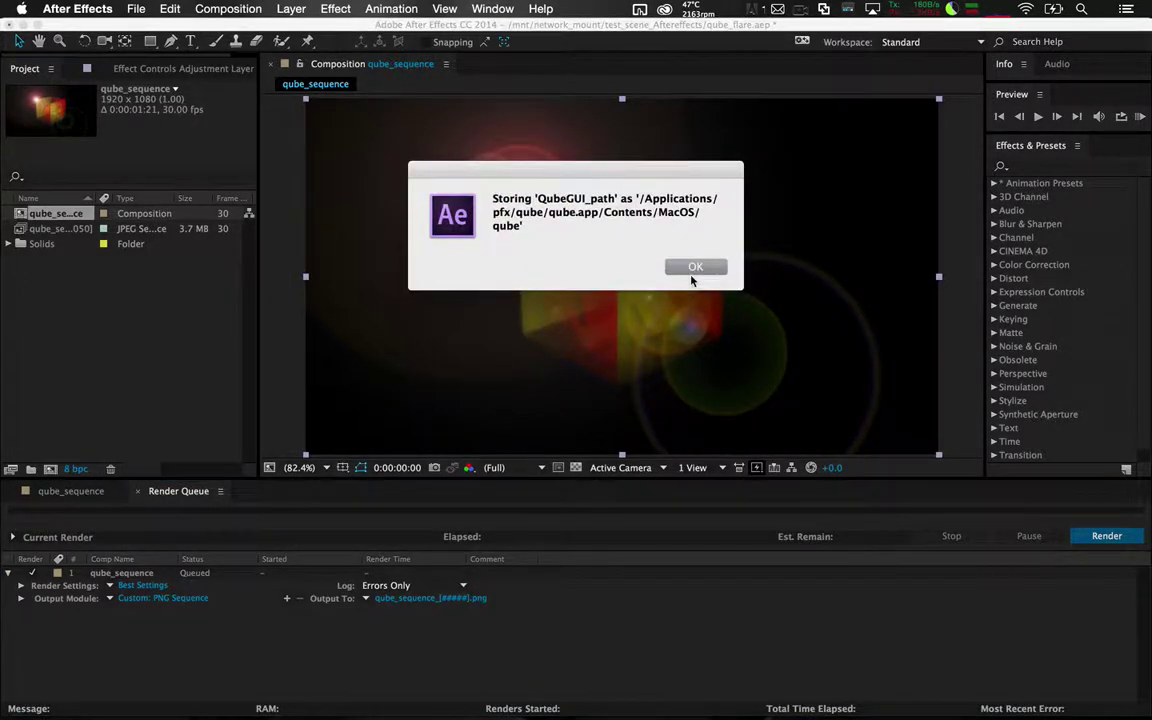
click(695, 268)
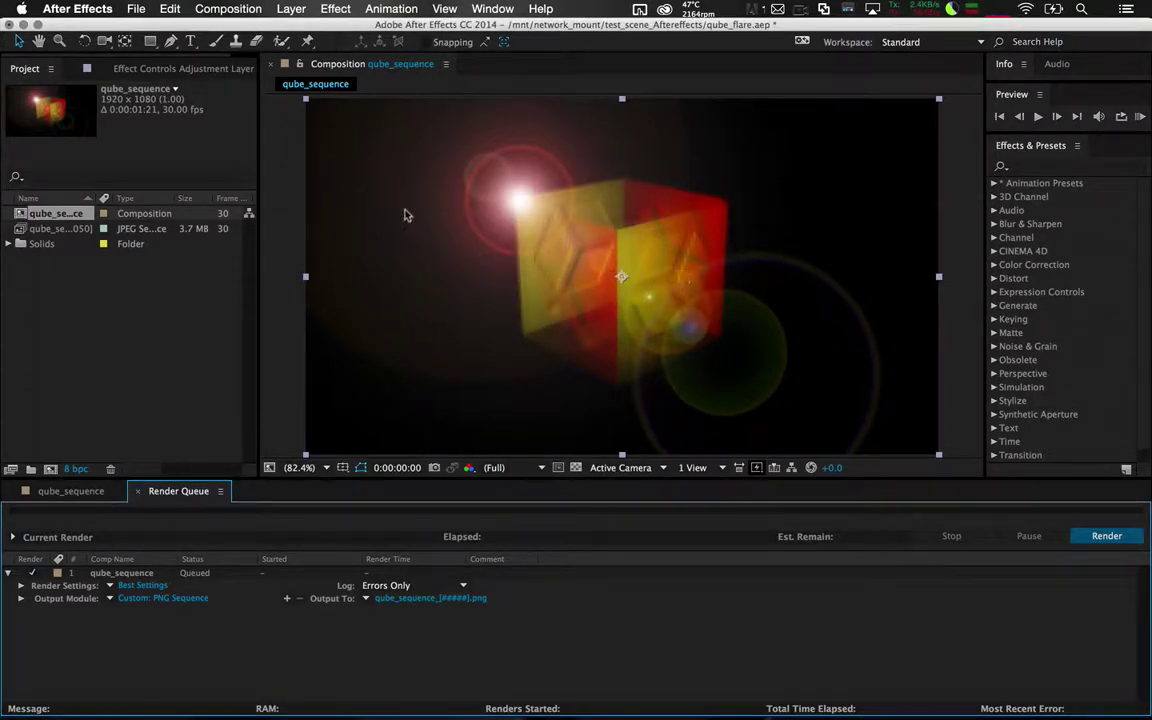
Step: Allow scripts to write files and access the network in the general preferences
click(137, 8)
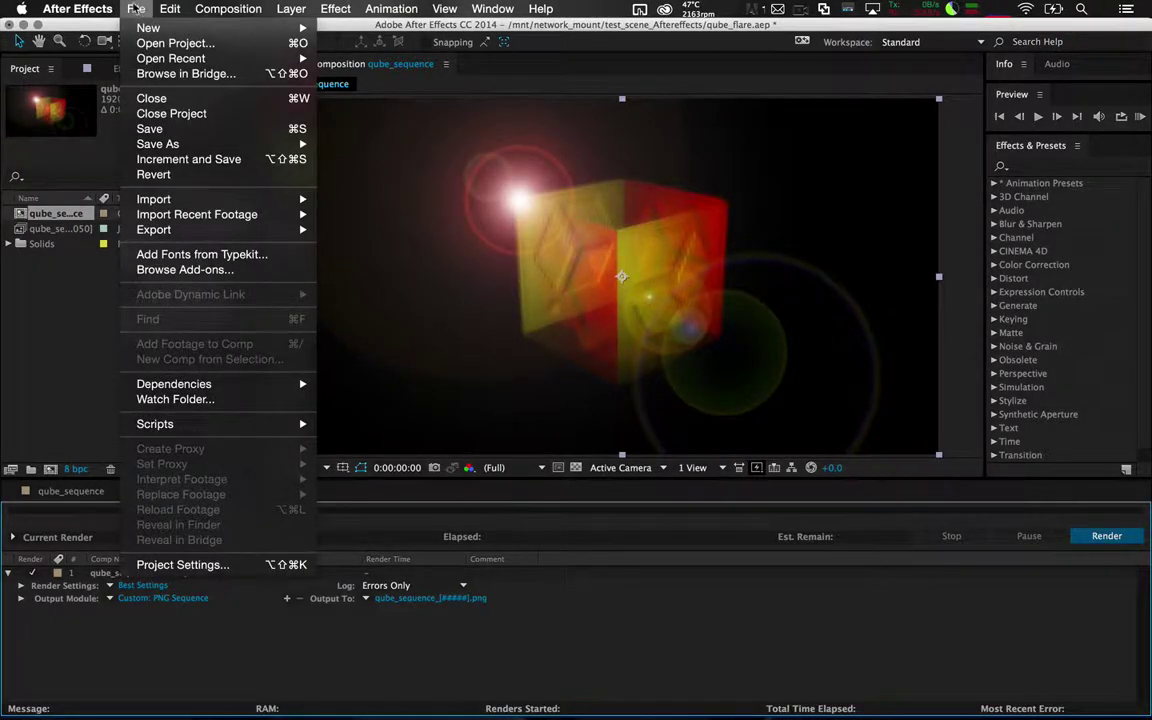
mouse_move(90, 6)
mouse_move(110, 52)
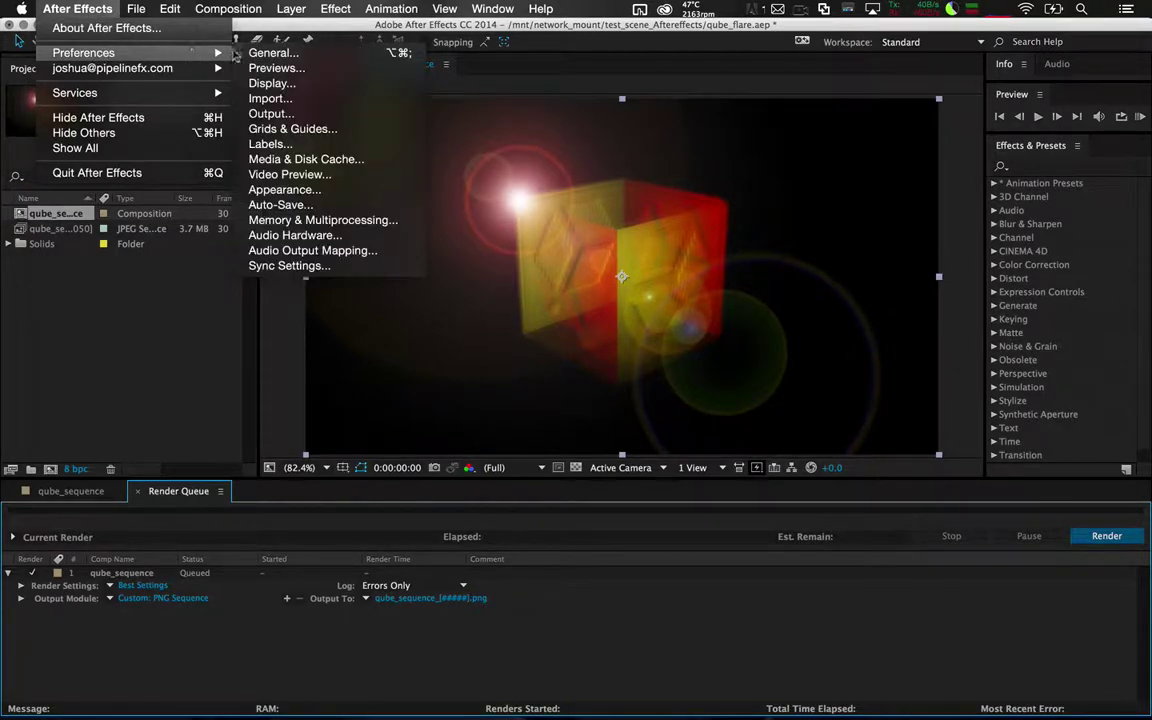
click(334, 52)
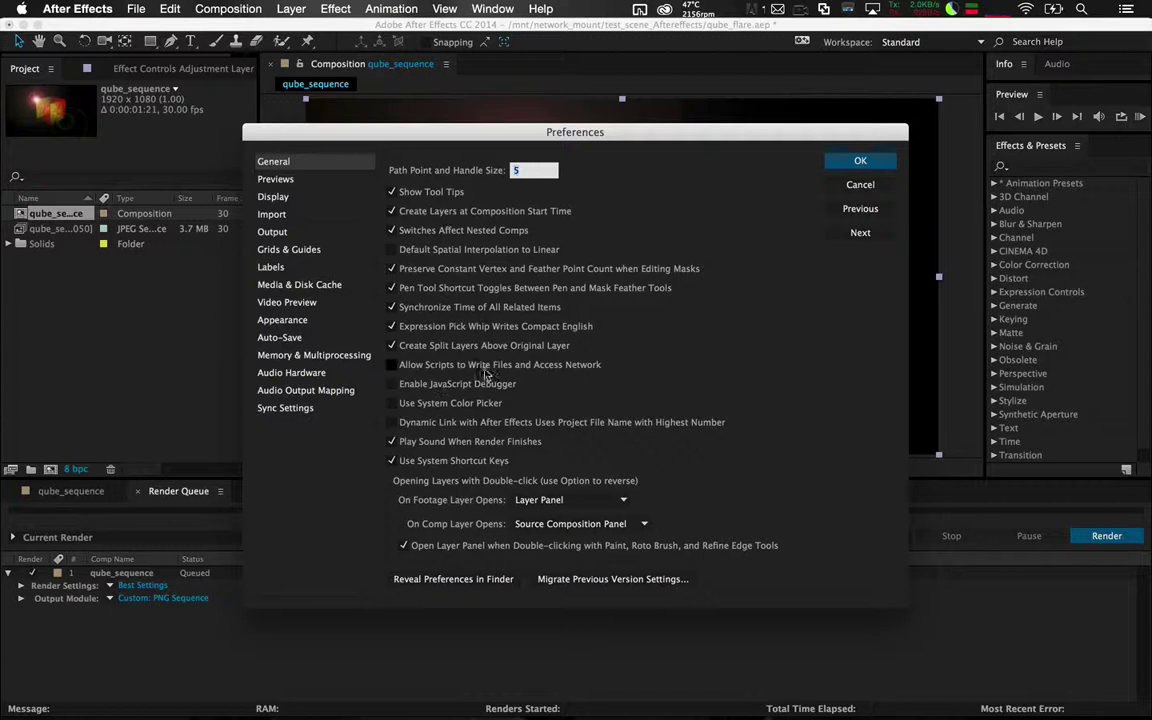
click(392, 366)
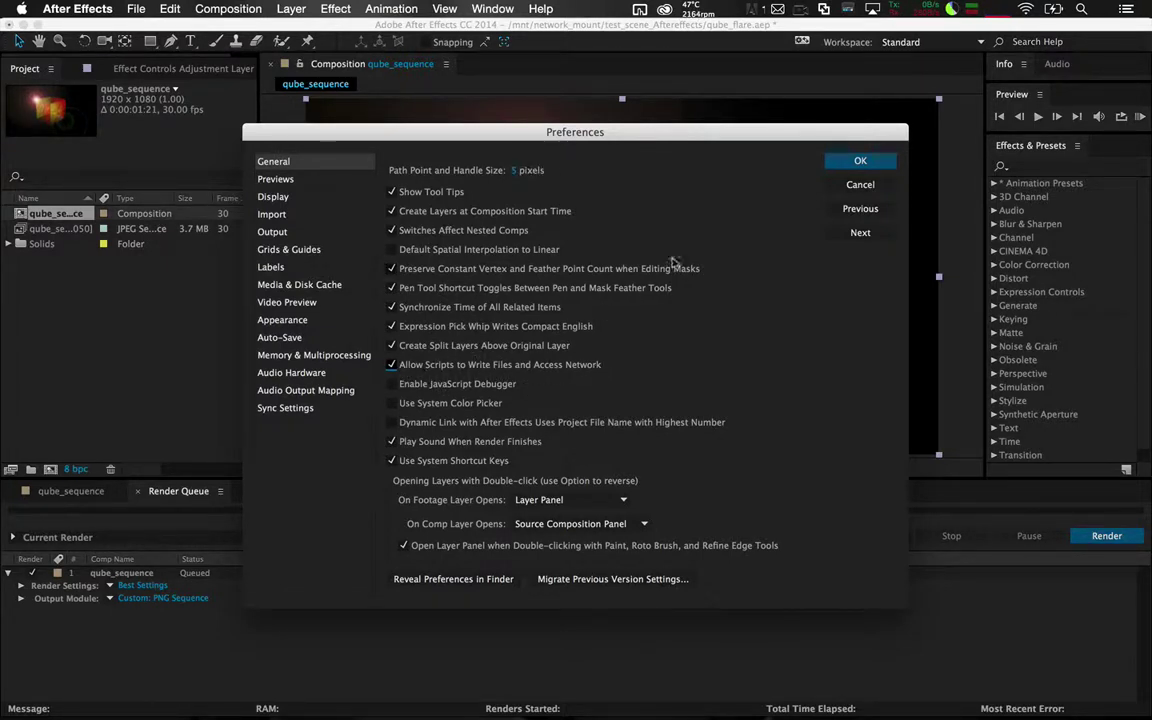
click(860, 160)
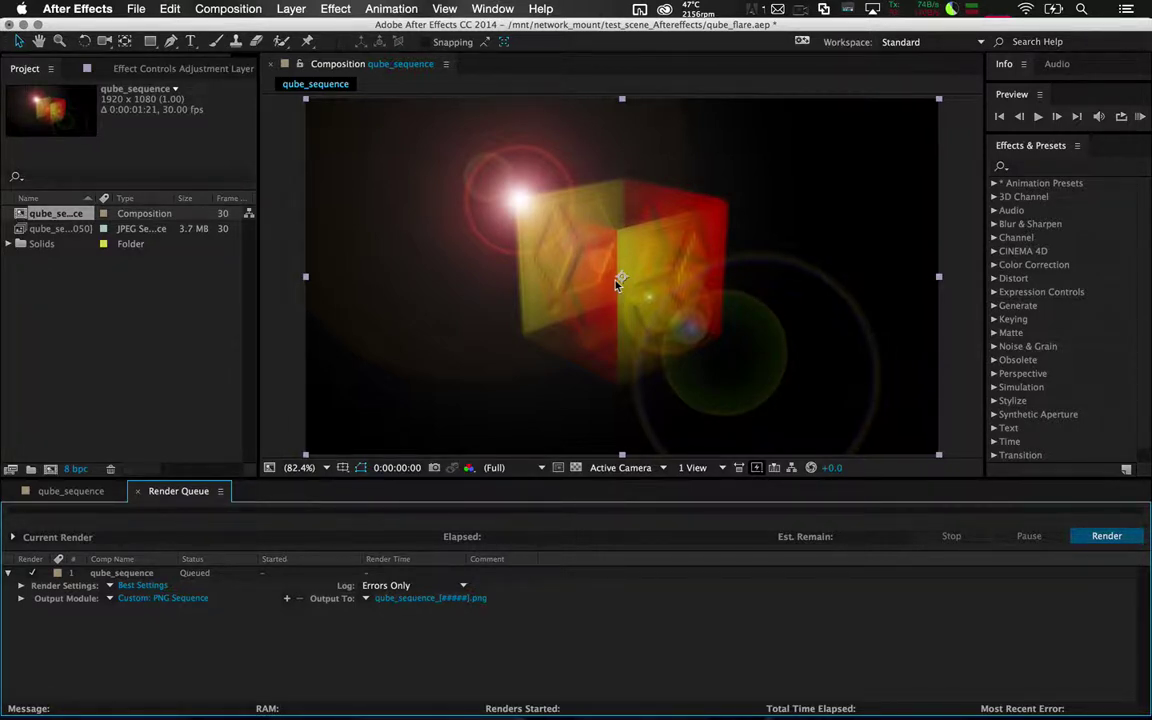
Step: Set the queued render's output to qube_sequence_[#####] as PNG in the network_mount/test_scene_c4d/output folder
click(393, 603)
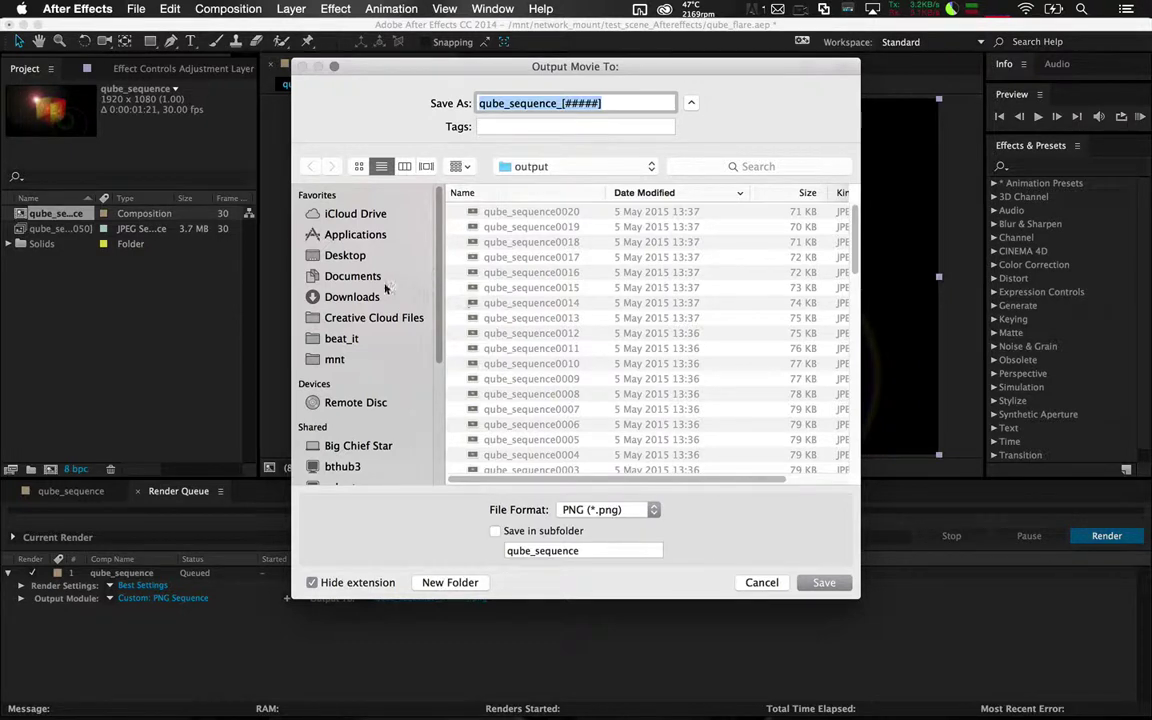
click(337, 360)
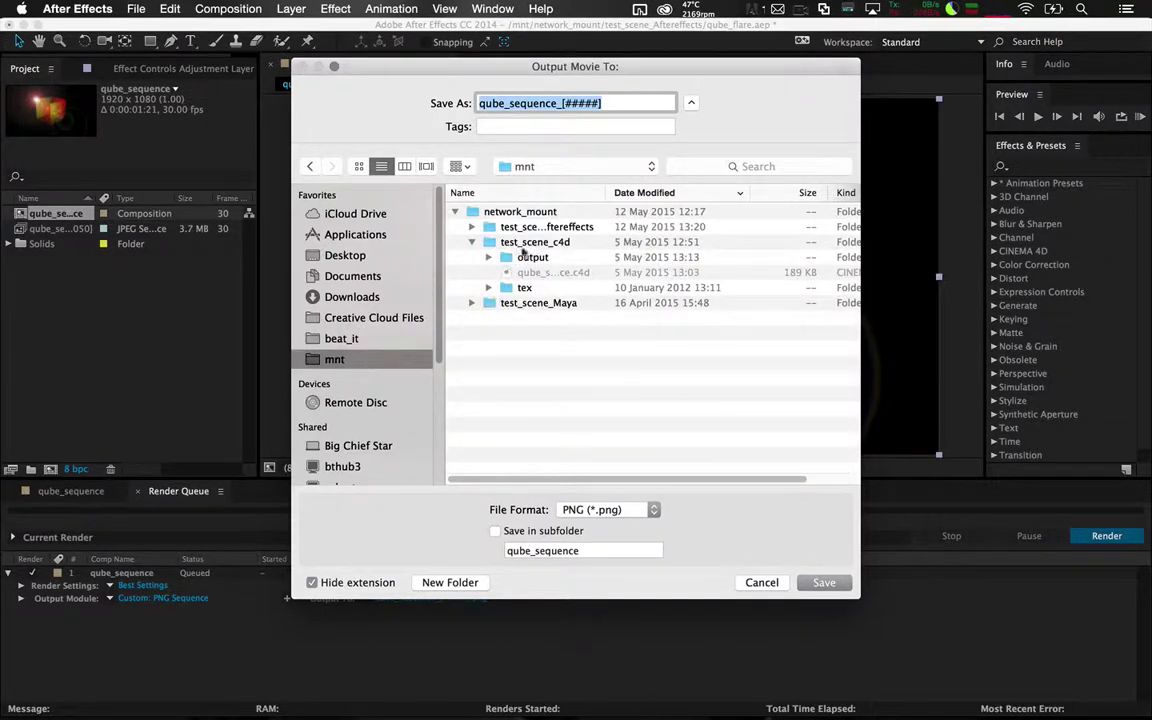
click(543, 213)
click(530, 257)
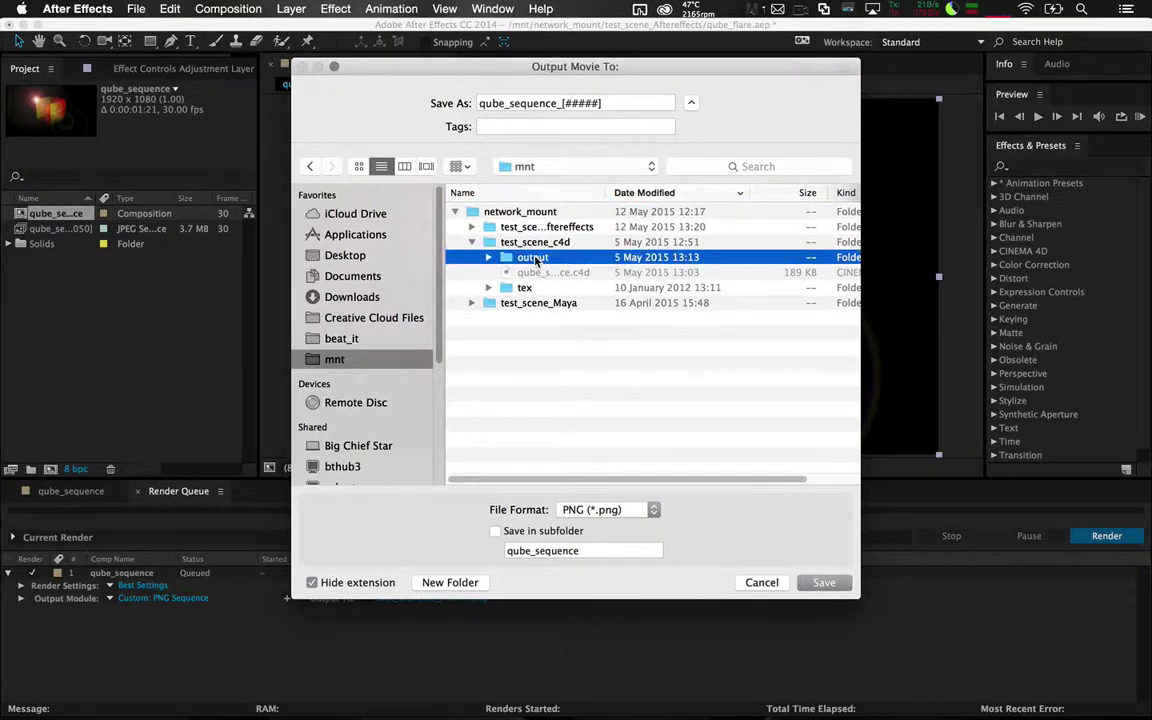
double_click(540, 258)
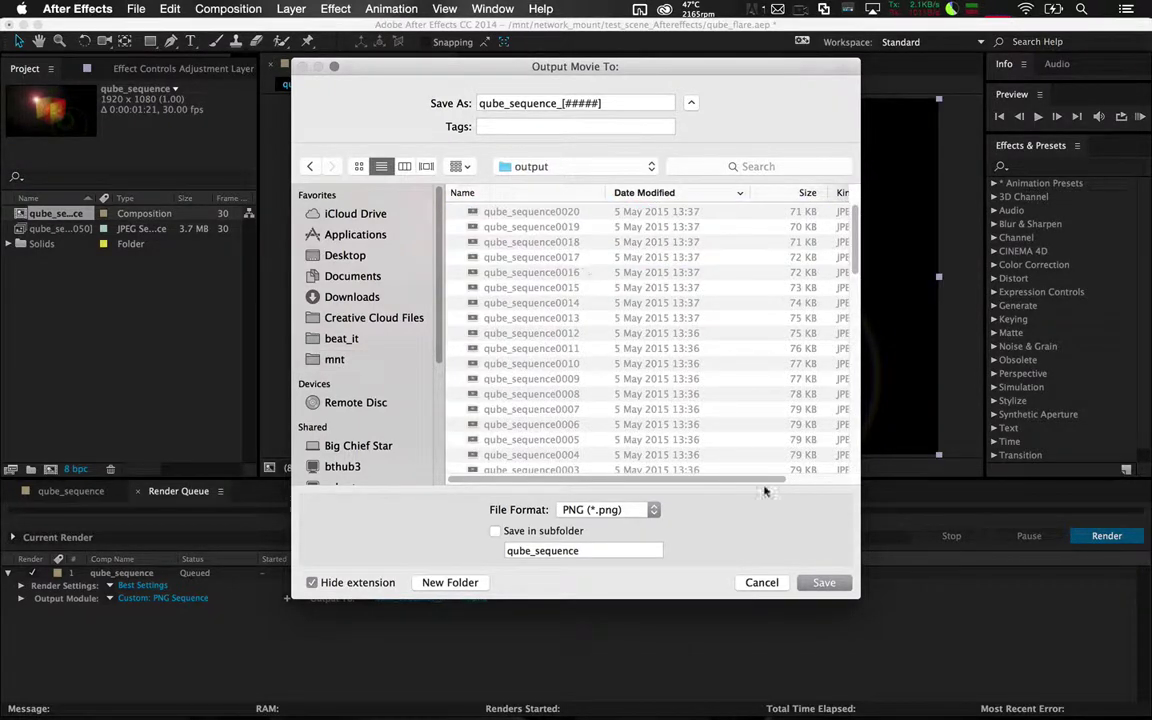
click(822, 582)
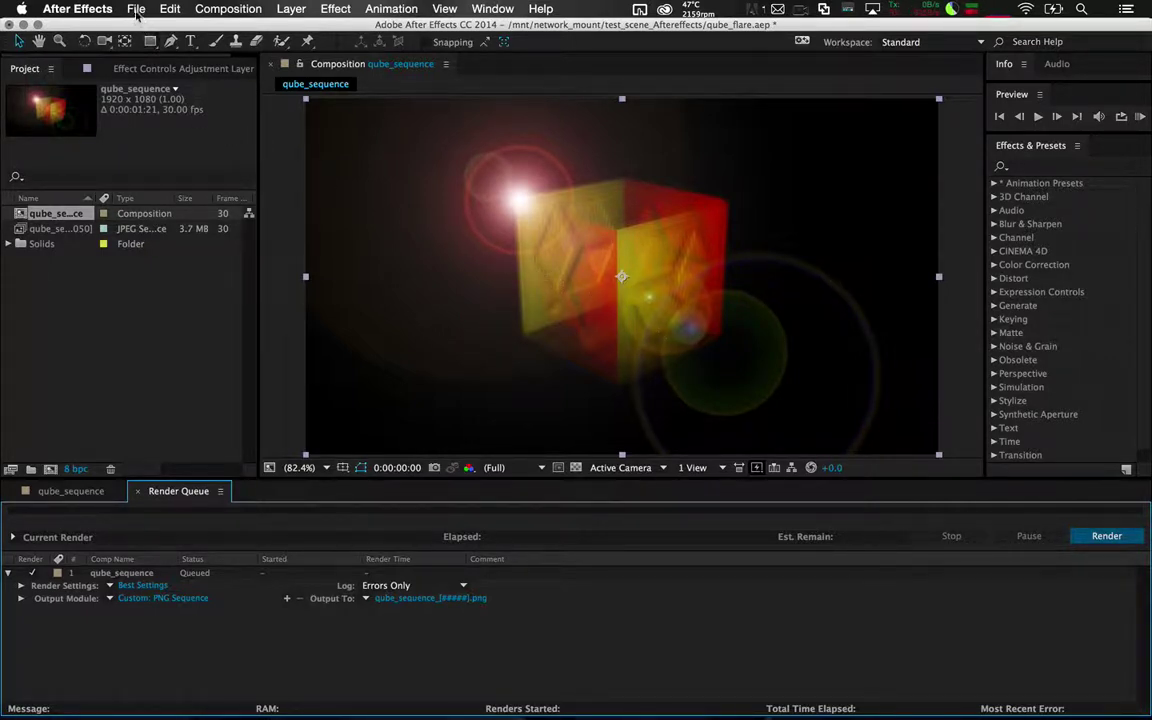
Step: Run the QubeAppFinder_Submit_RenderQueue.jsx script and enable Expert Mode in its submission dialog
click(135, 8)
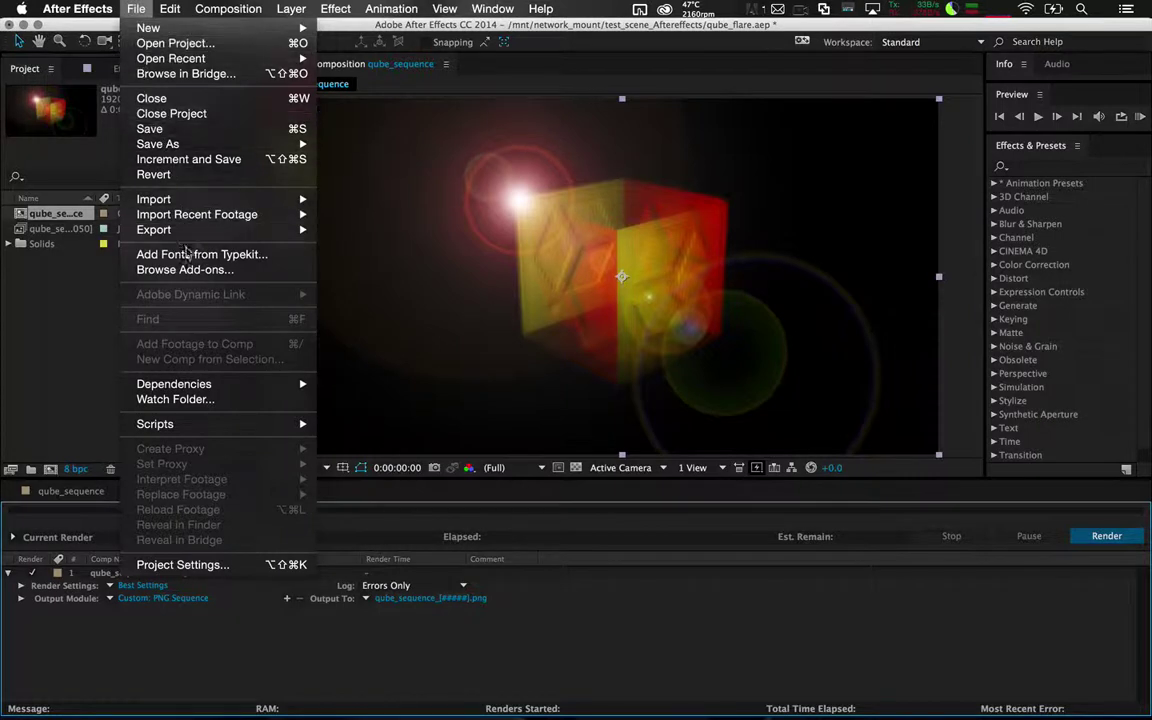
mouse_move(209, 427)
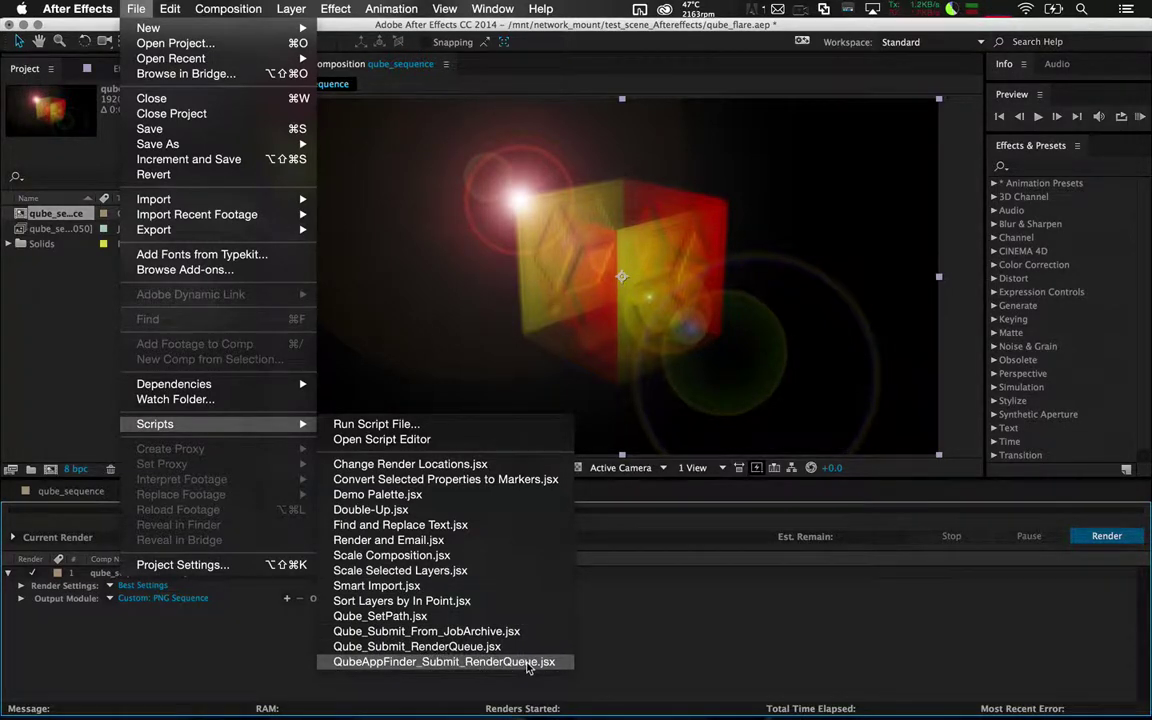
click(528, 663)
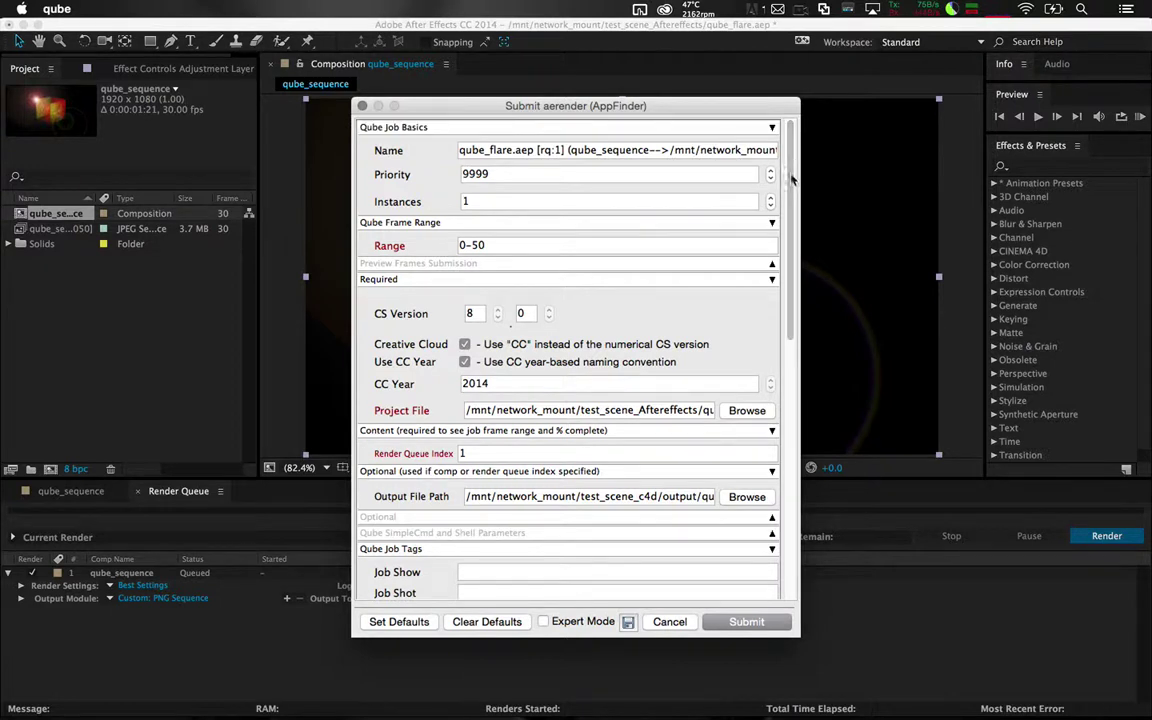
click(544, 621)
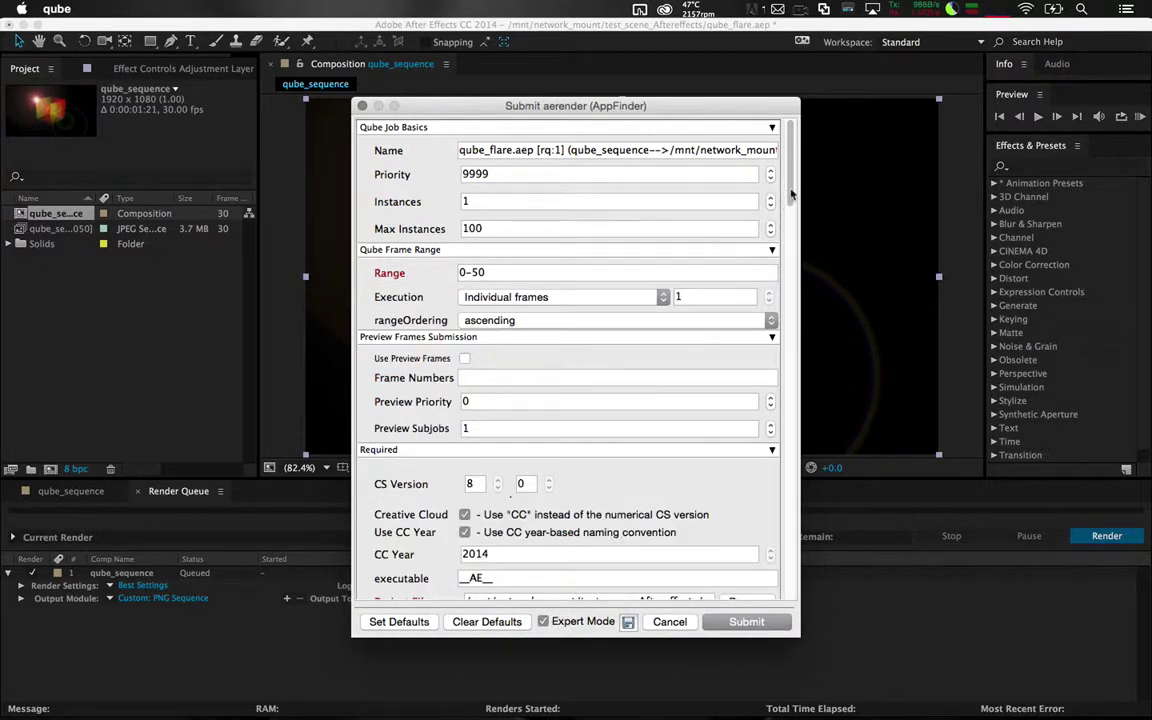
Step: Review the job's instances, frame range, project file path, render queue index and output file path in the submission dialog
scroll(791, 181, down, 1)
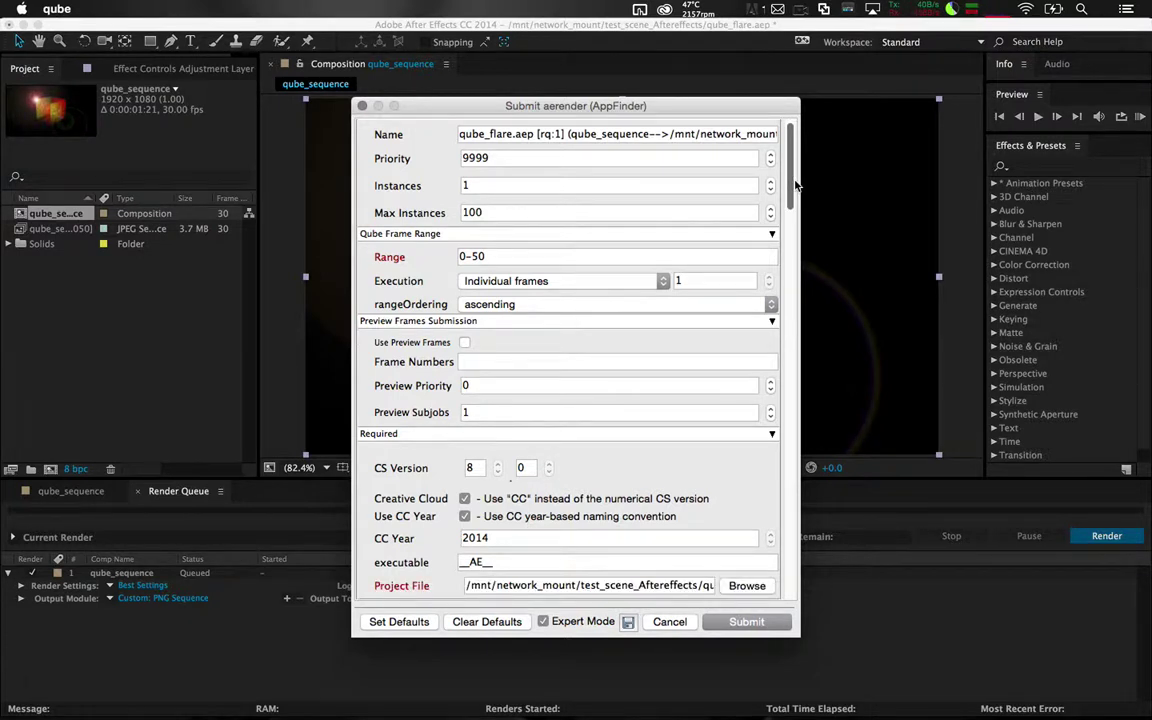
scroll(797, 184, down, 1)
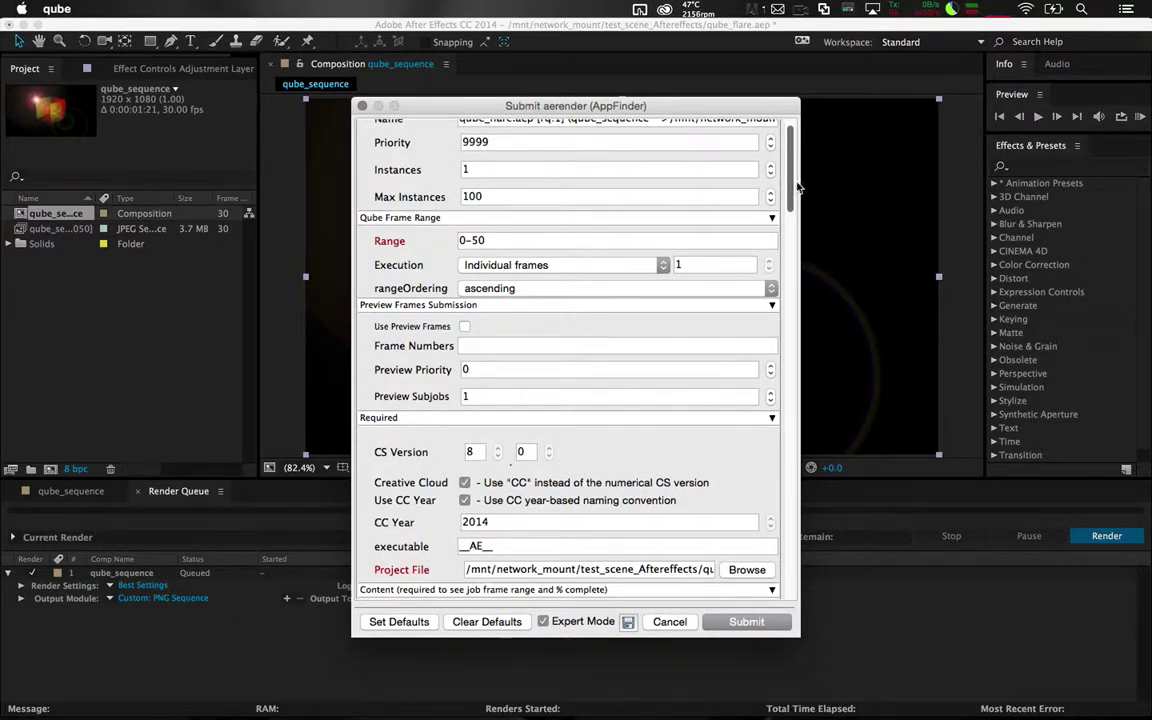
drag(487, 240, 431, 240)
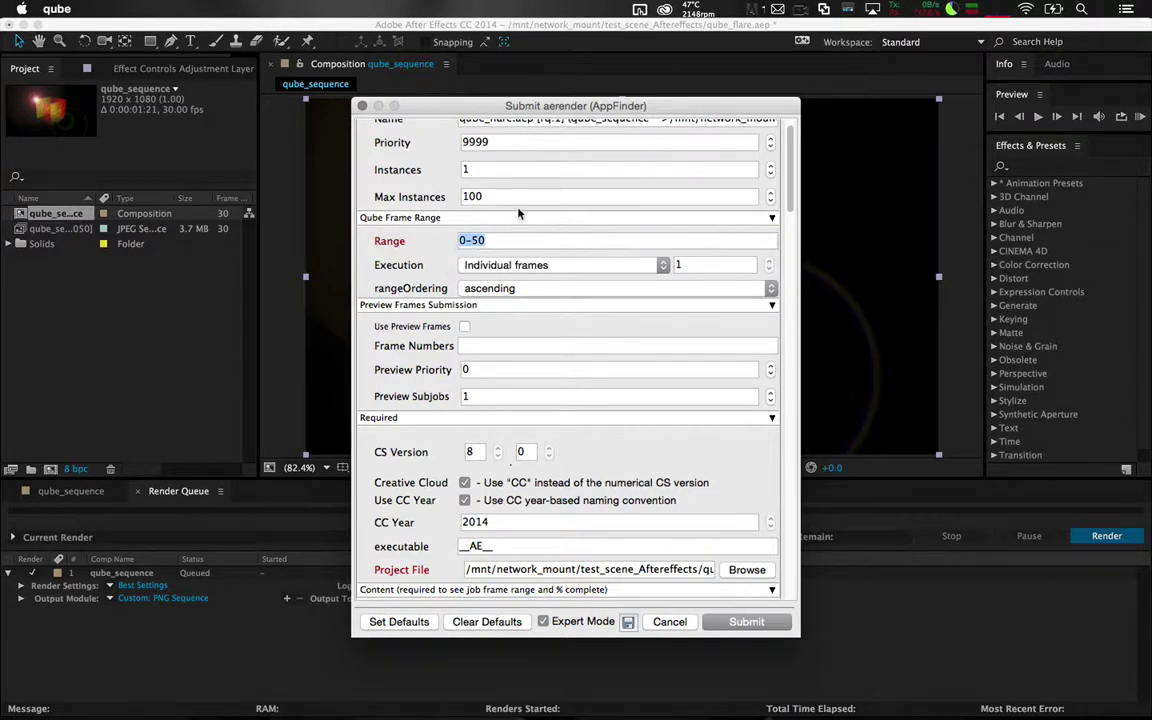
drag(468, 170, 448, 169)
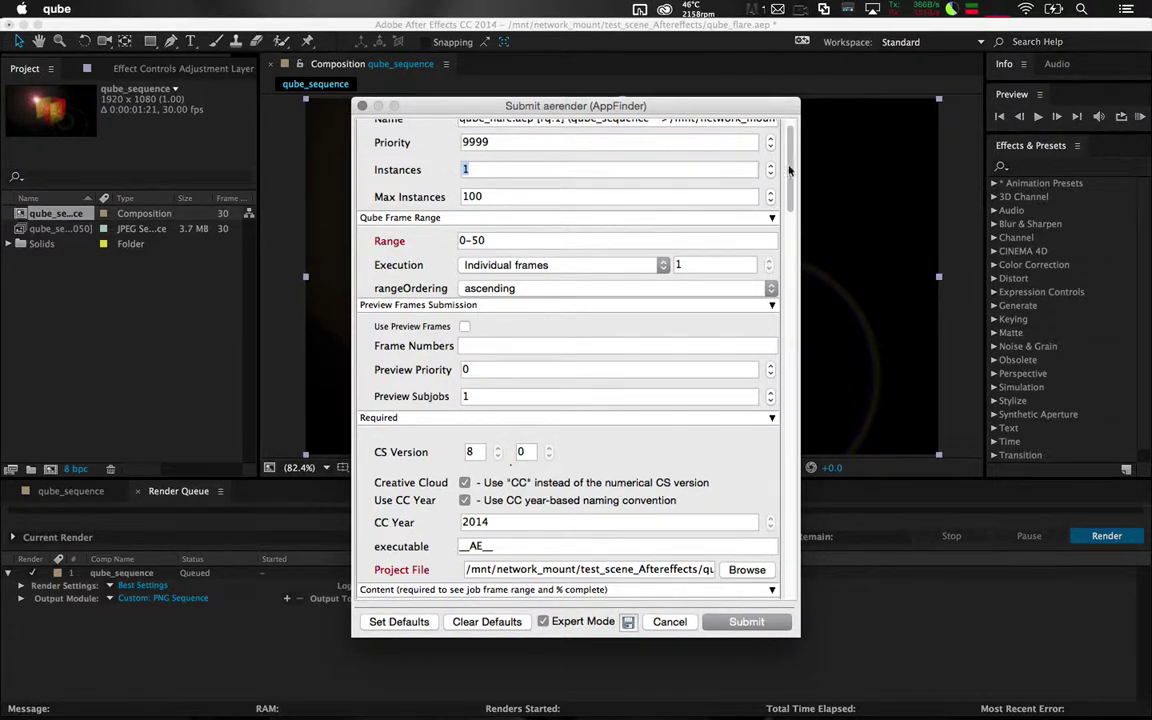
drag(789, 170, 787, 215)
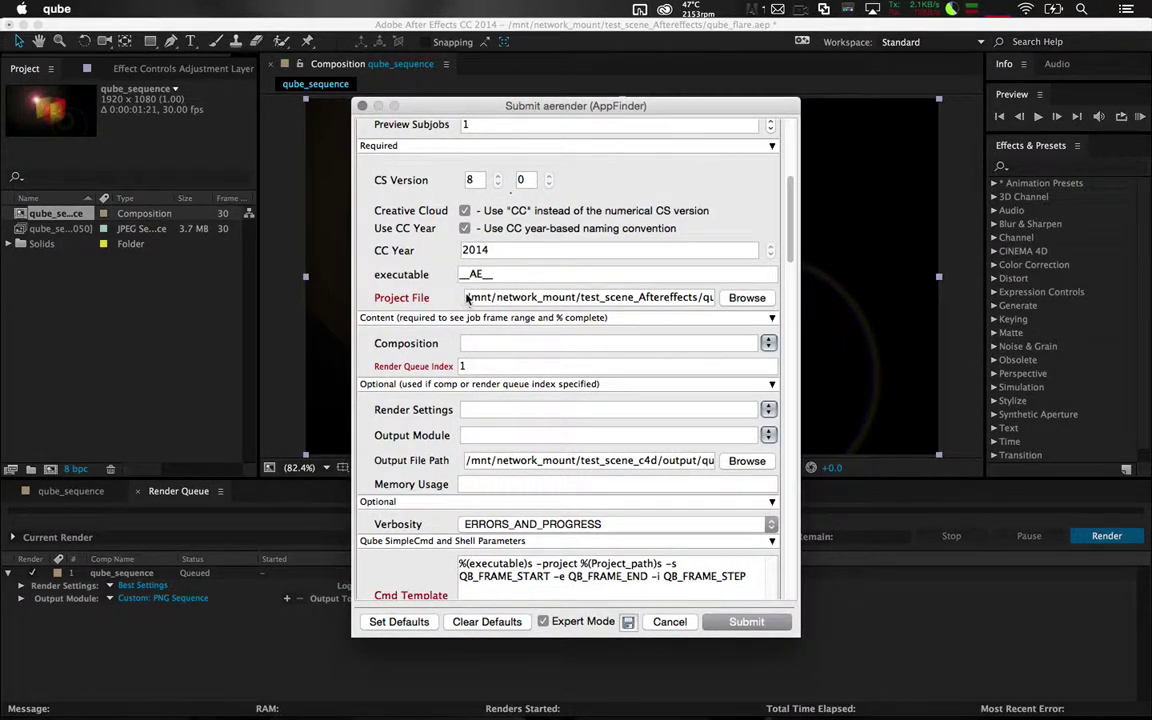
drag(466, 299, 703, 297)
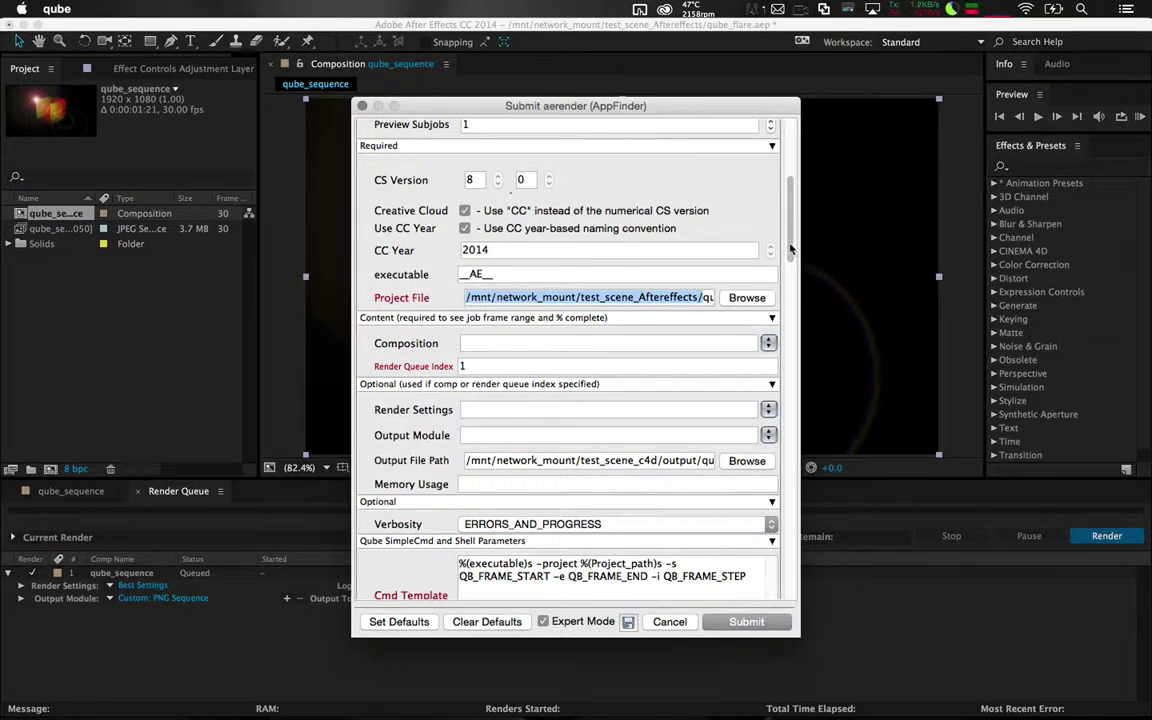
scroll(790, 240, down, 5)
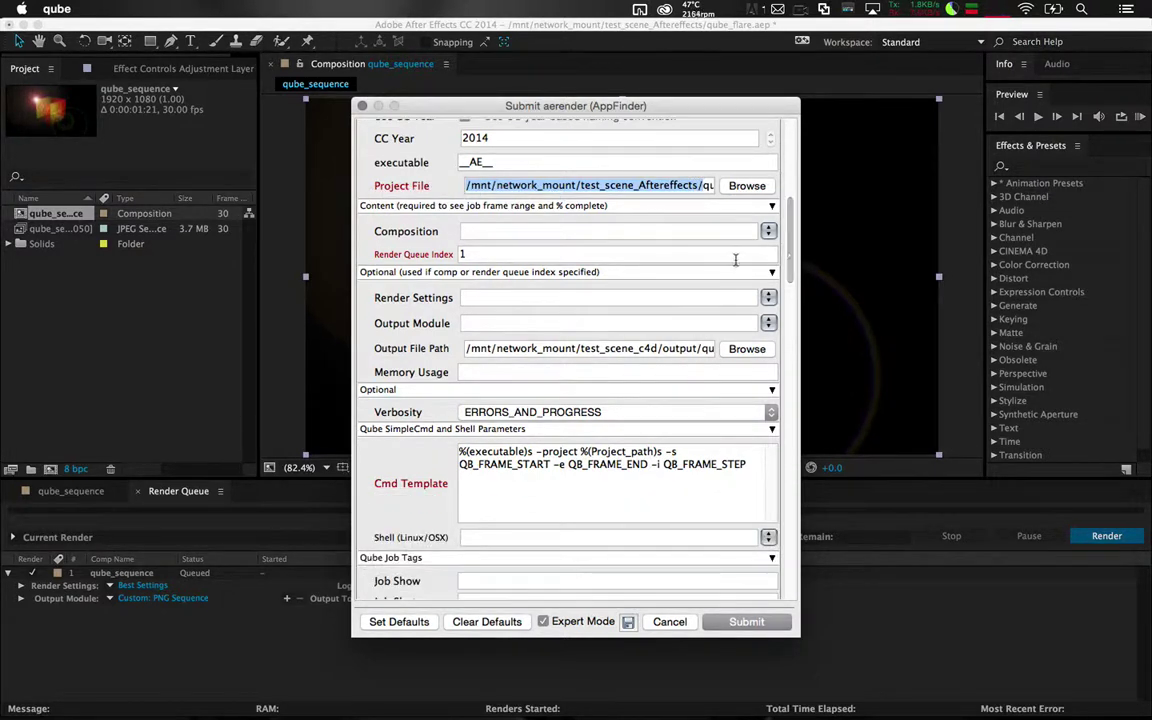
key(Tab)
key(Tab)
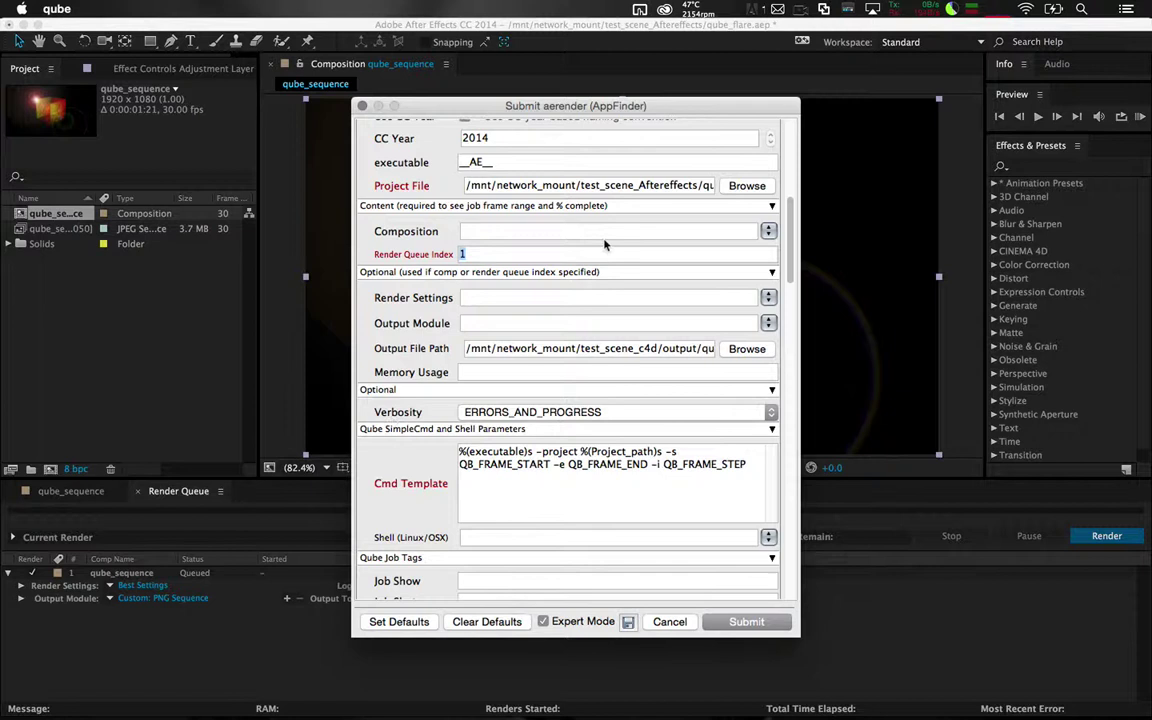
scroll(790, 230, down, 4)
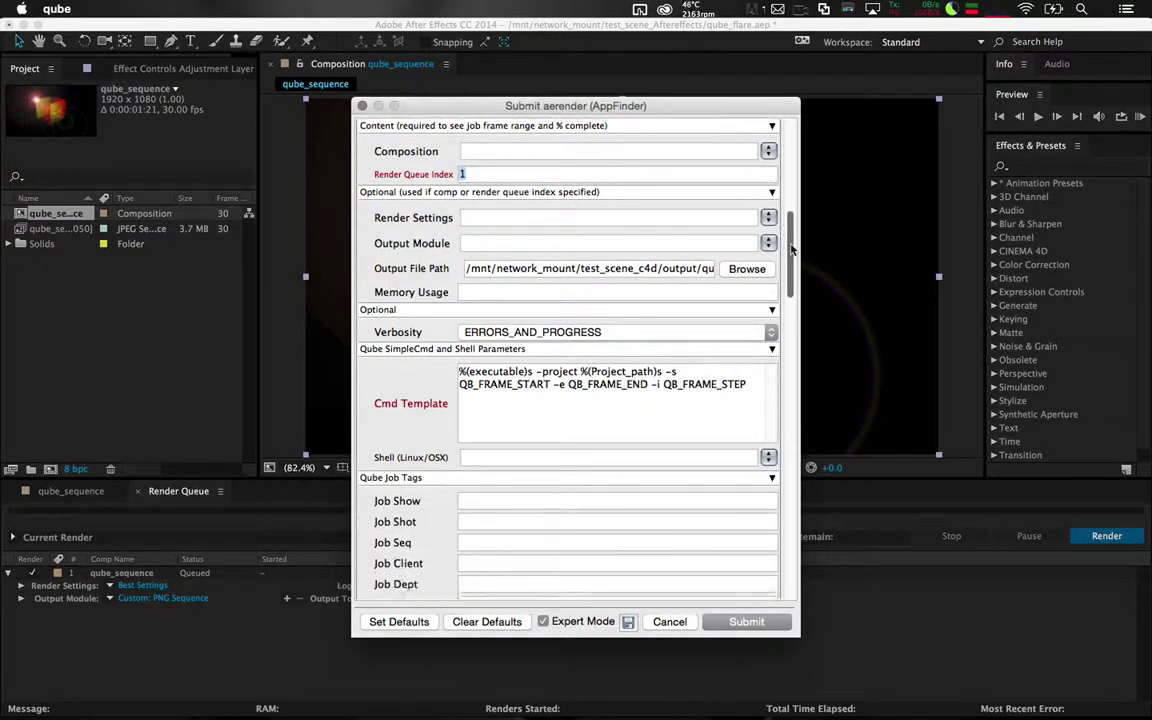
scroll(791, 250, down, 1)
Step: View the worker hostnames available for the job's Hosts setting and close the chooser without ticking any
drag(790, 253, 799, 322)
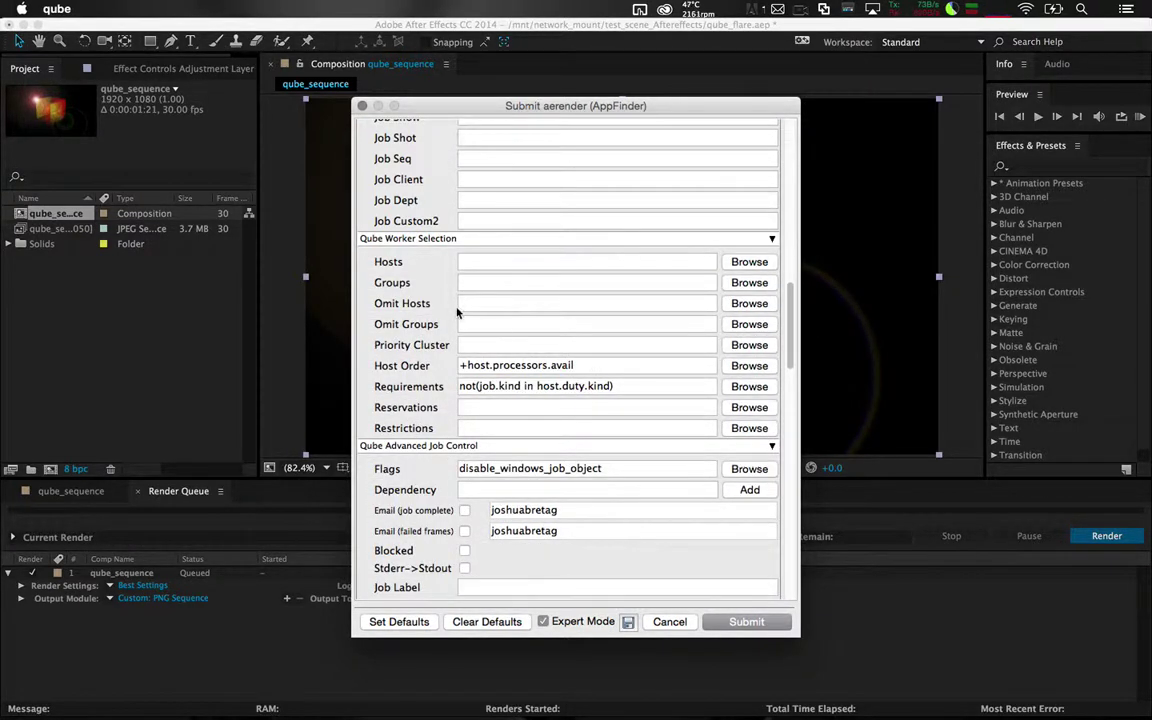
click(748, 263)
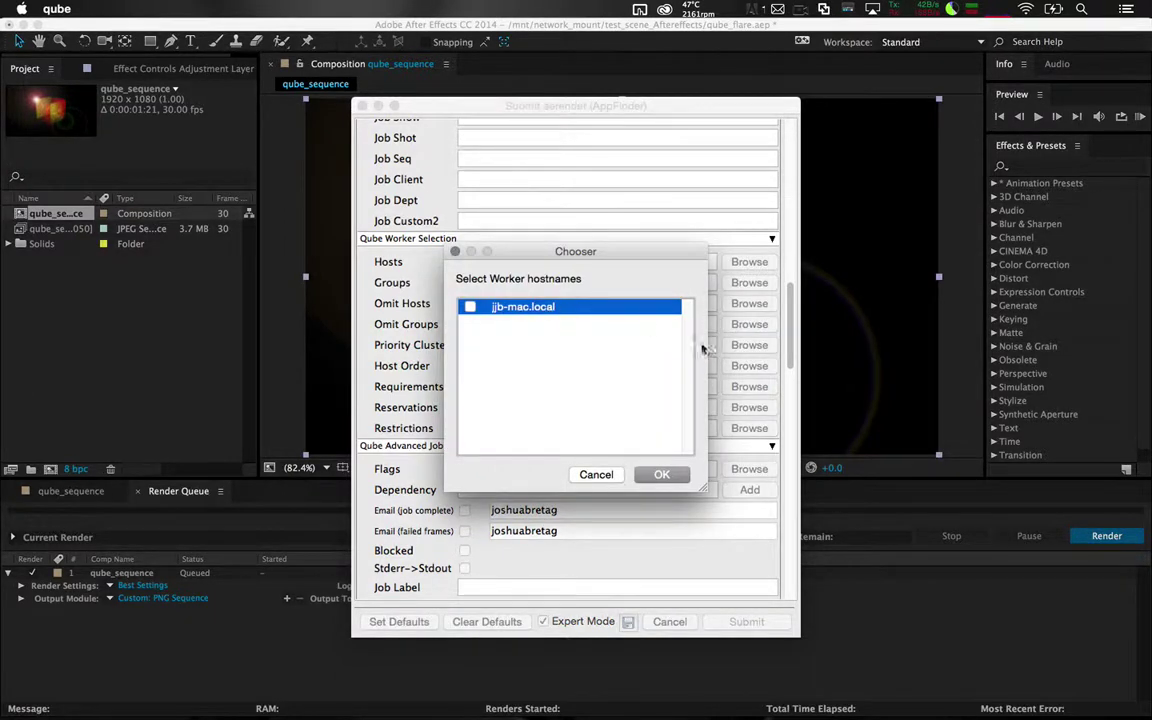
click(660, 474)
Step: Set Retry Frame/Instance to 1 and store the submission settings as the defaults
drag(790, 300, 803, 366)
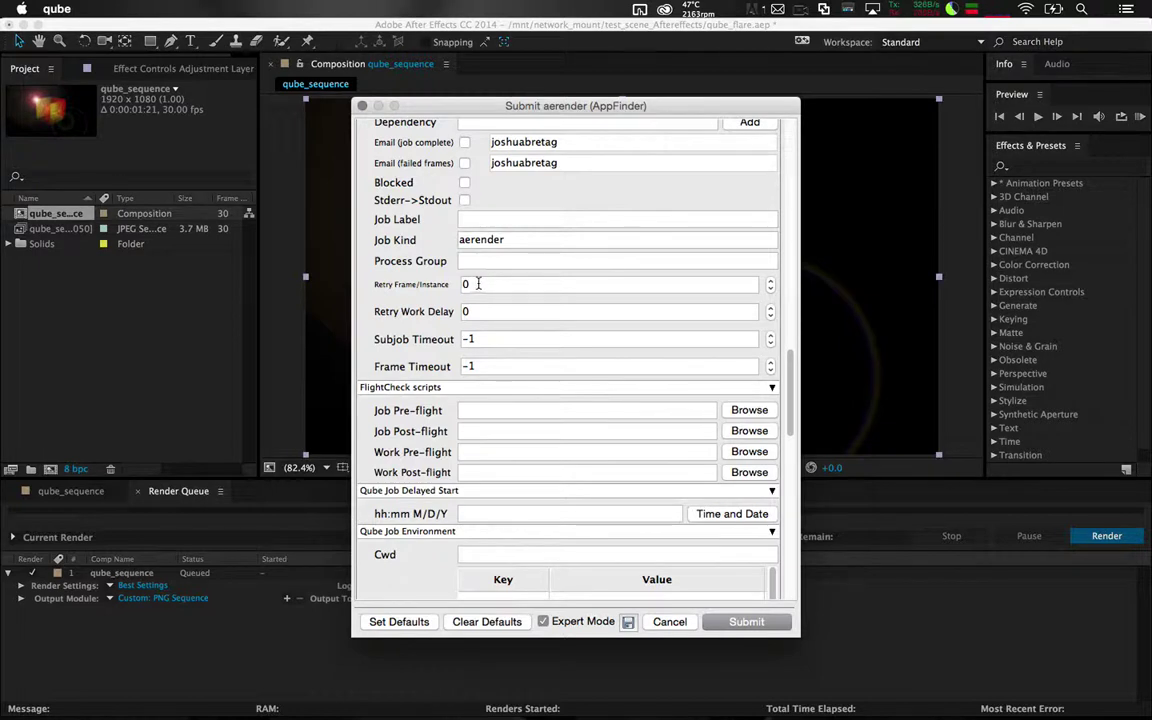
drag(478, 284, 451, 284)
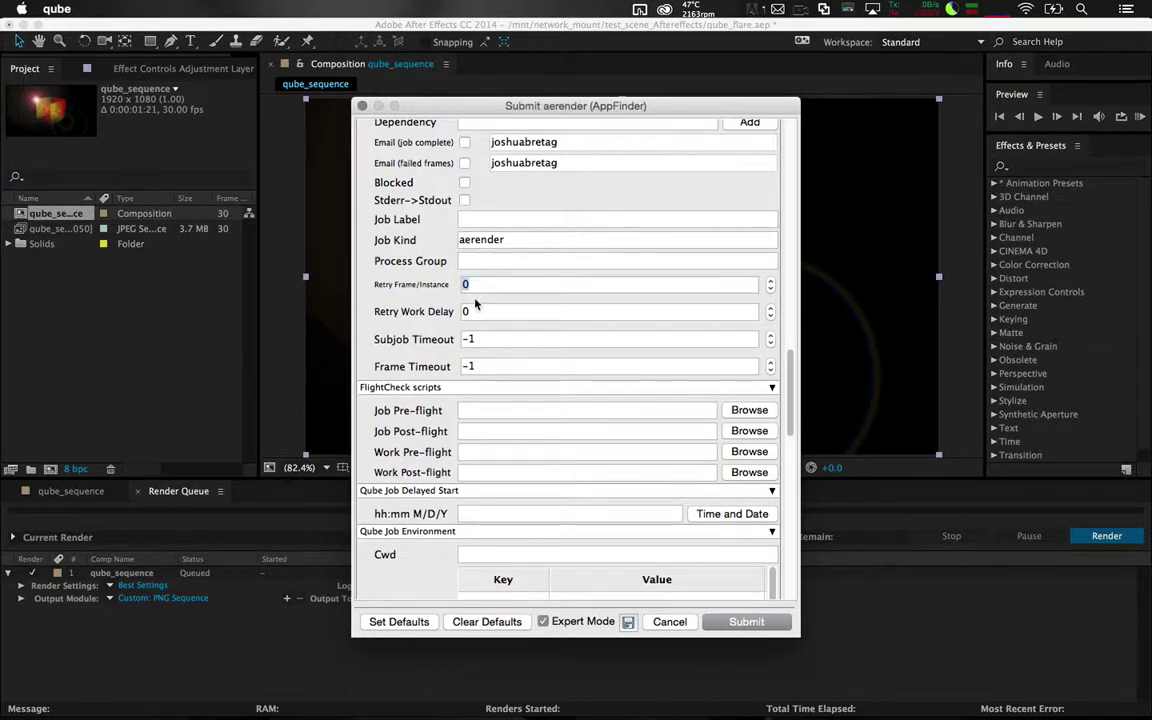
text(1)
drag(790, 362, 780, 502)
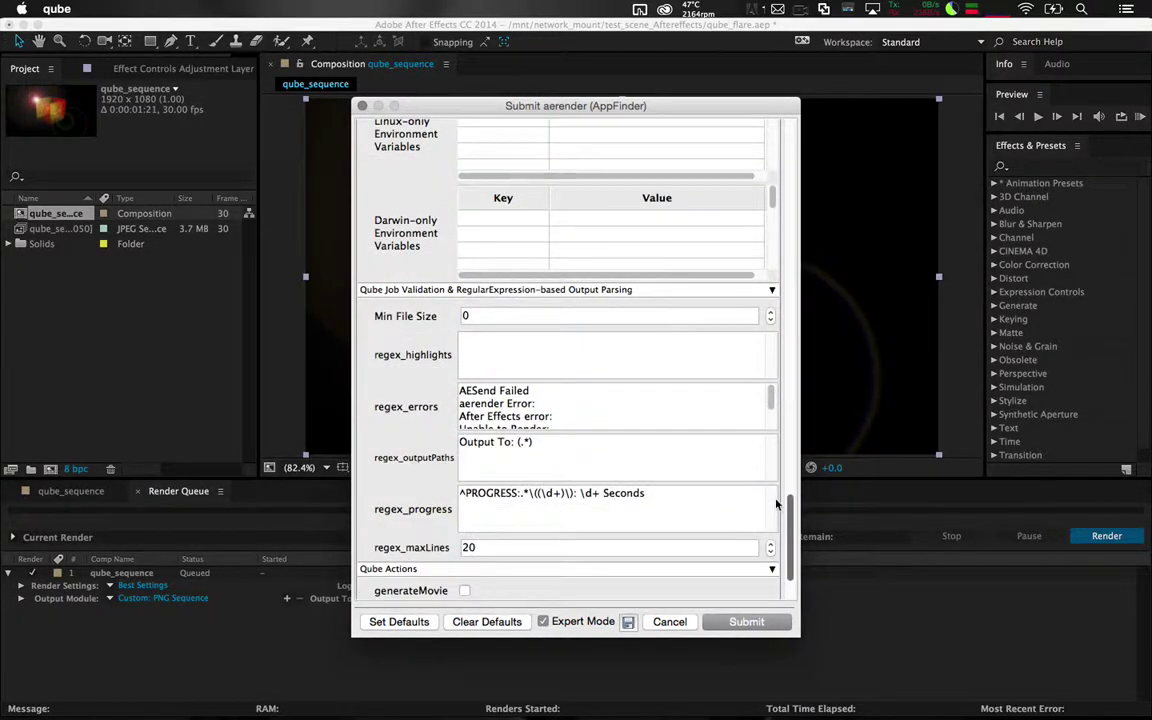
click(390, 622)
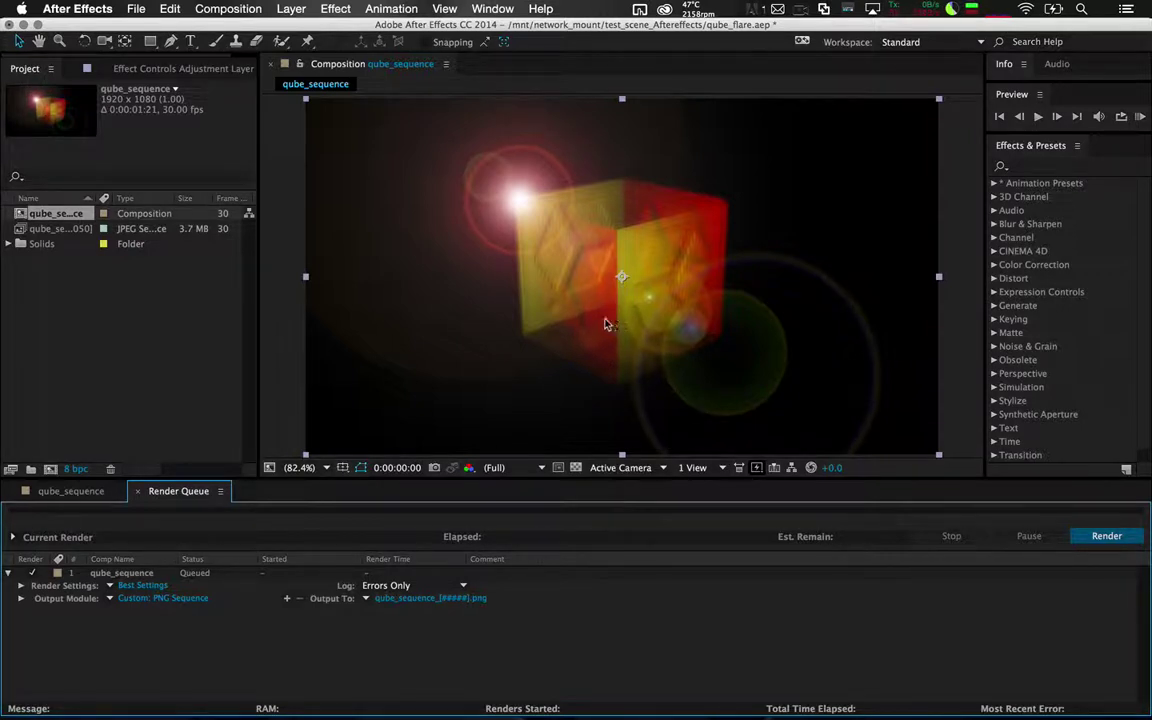
Step: Run the QubeAppFinder_Submit_RenderQueue.jsx script again and enable Expert Mode in the new submission dialog
click(137, 9)
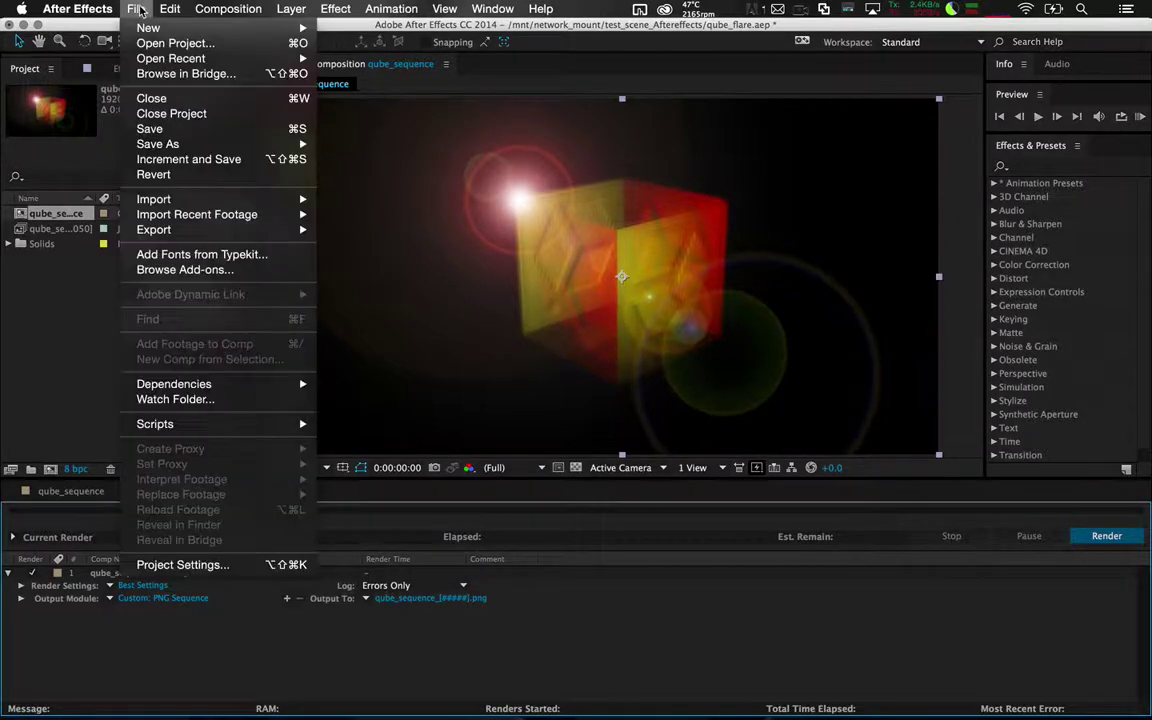
mouse_move(182, 431)
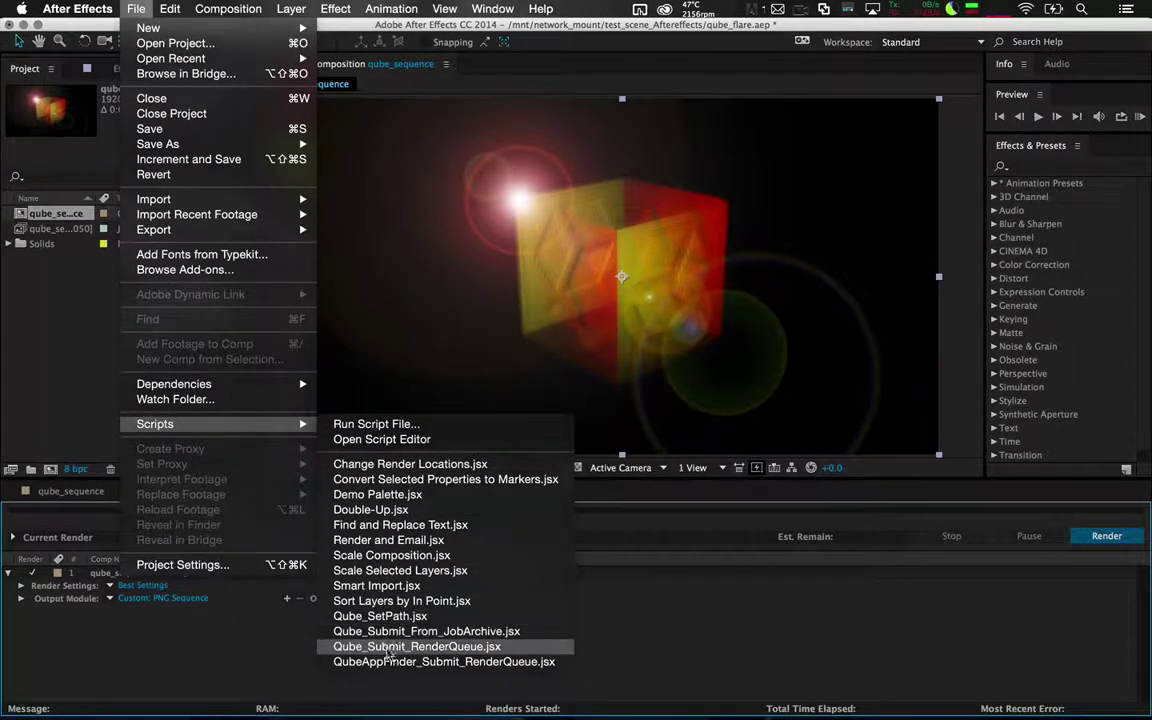
click(388, 662)
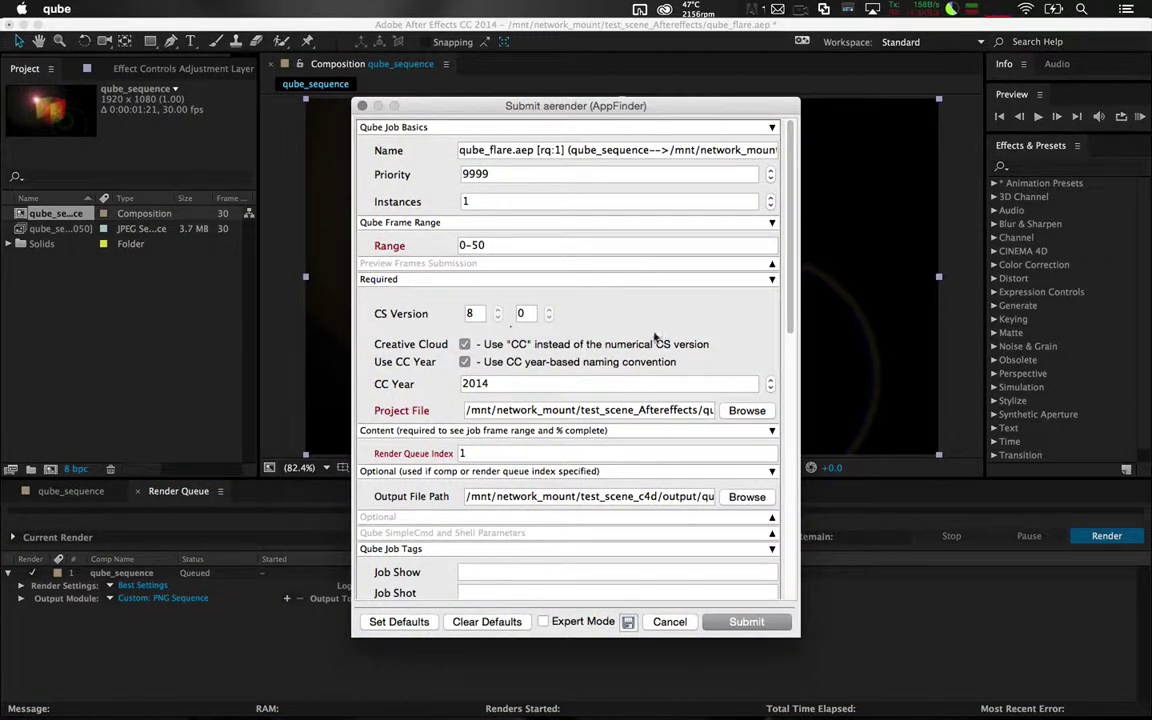
click(545, 622)
Step: Check the saved Retry Frame/Instance default, submit the aerender job to the farm and dismiss the submission results
scroll(709, 150, down, 10)
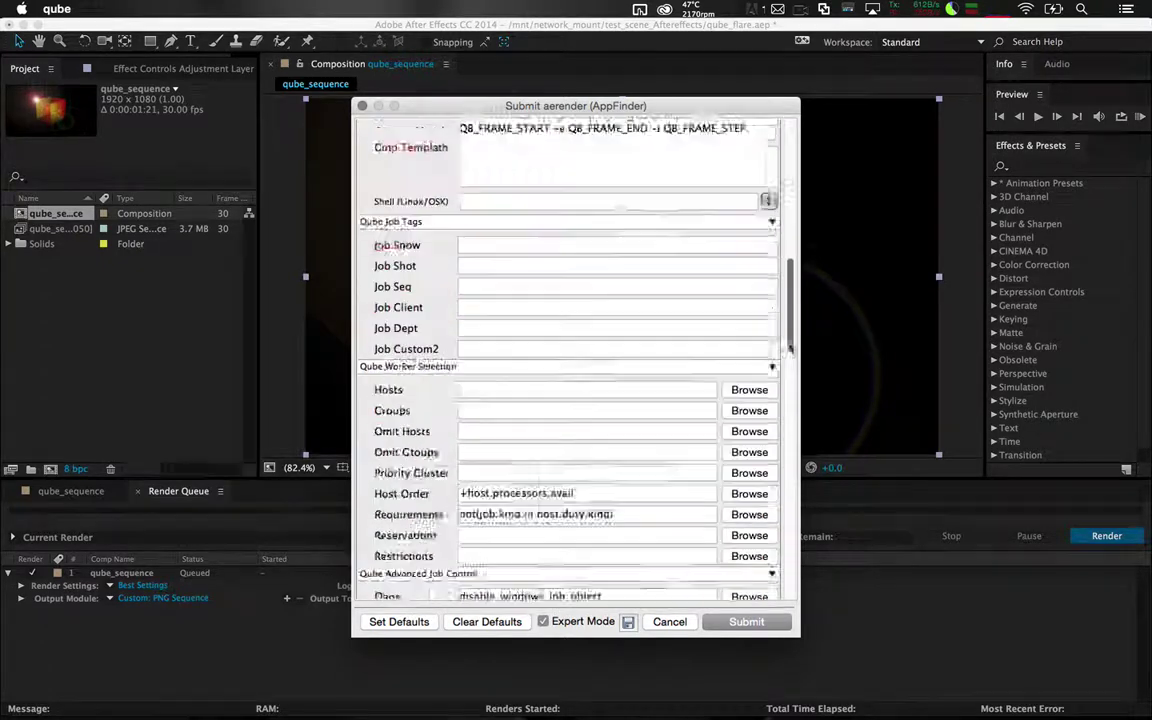
scroll(787, 403, down, 5)
scroll(787, 403, up, 5)
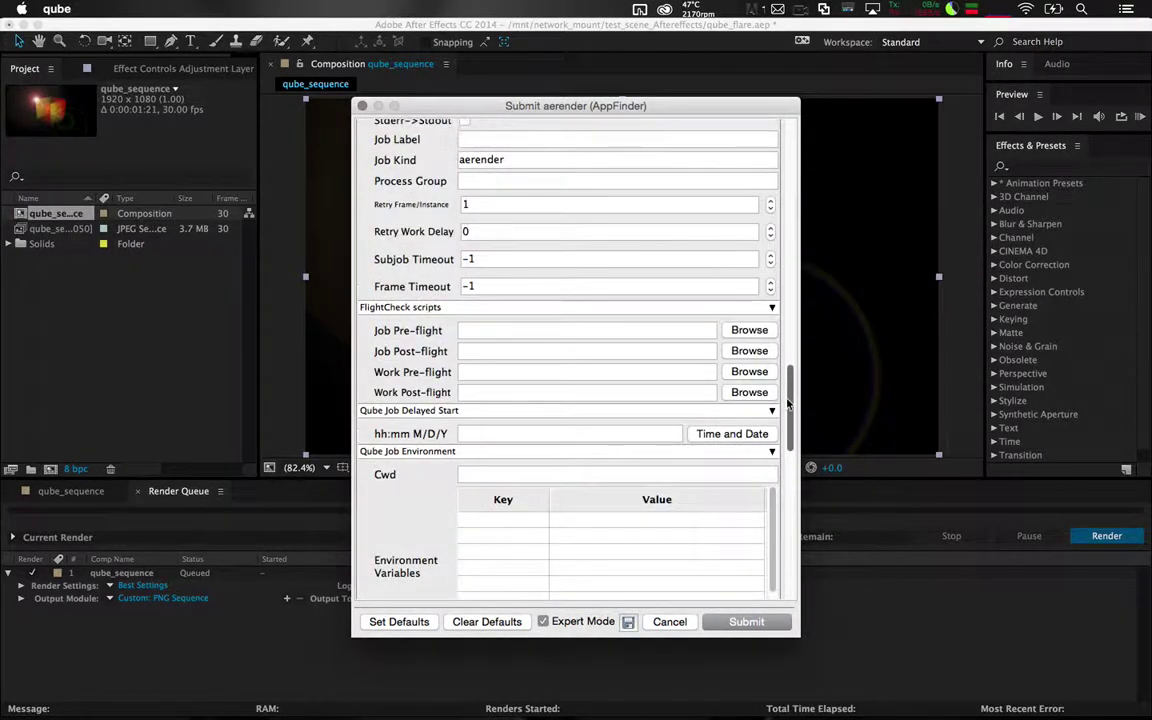
double_click(486, 210)
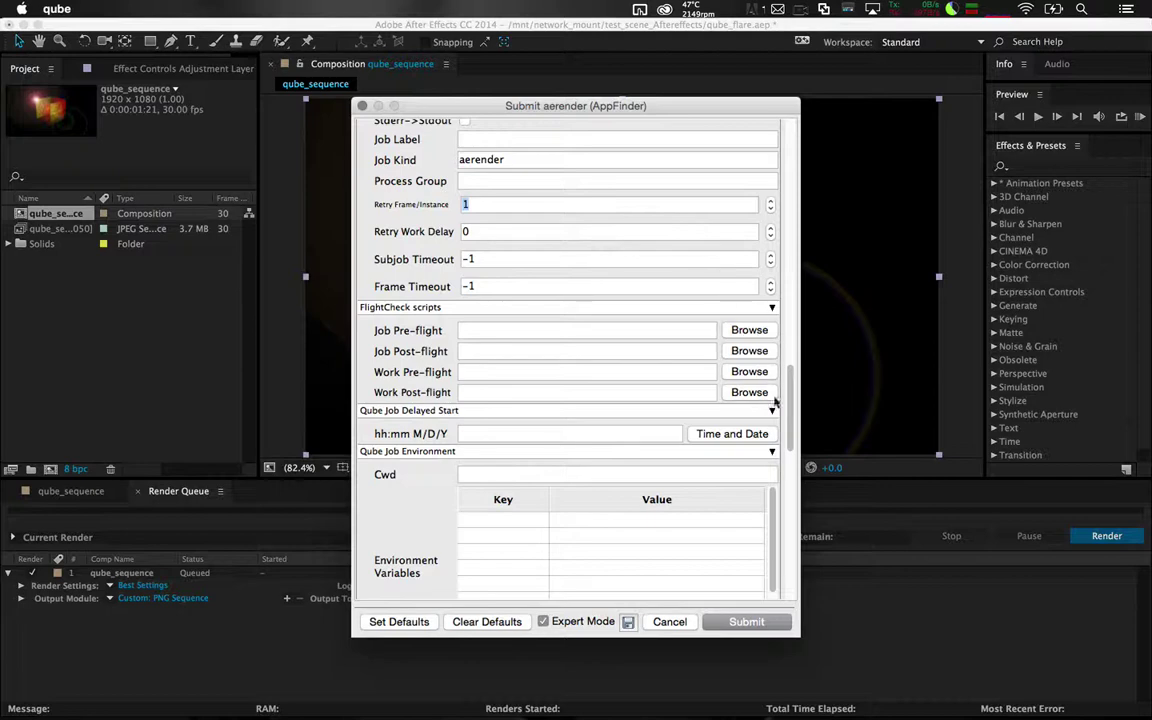
scroll(775, 401, down, 15)
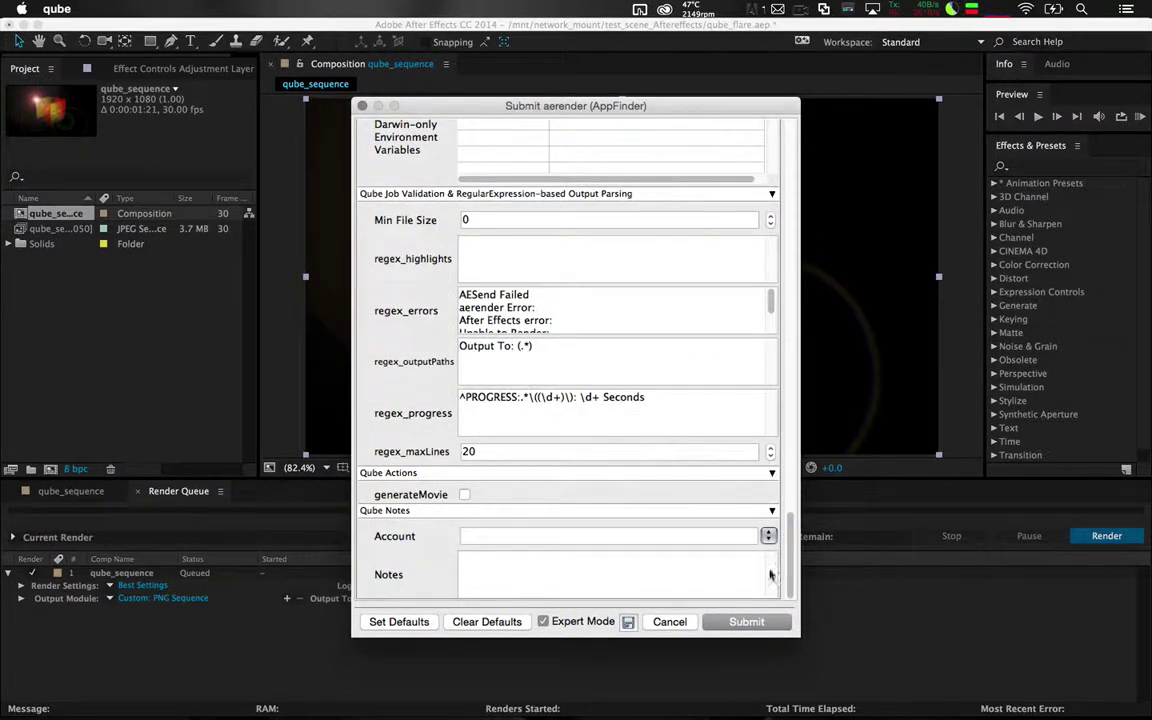
click(737, 622)
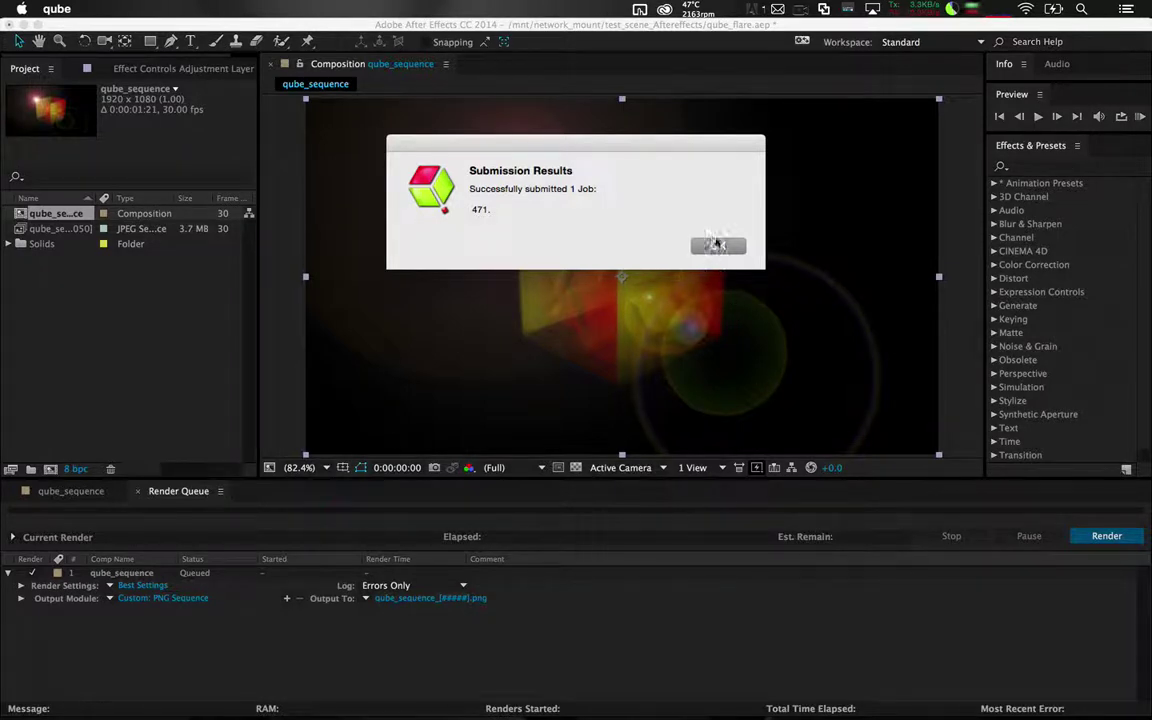
click(714, 246)
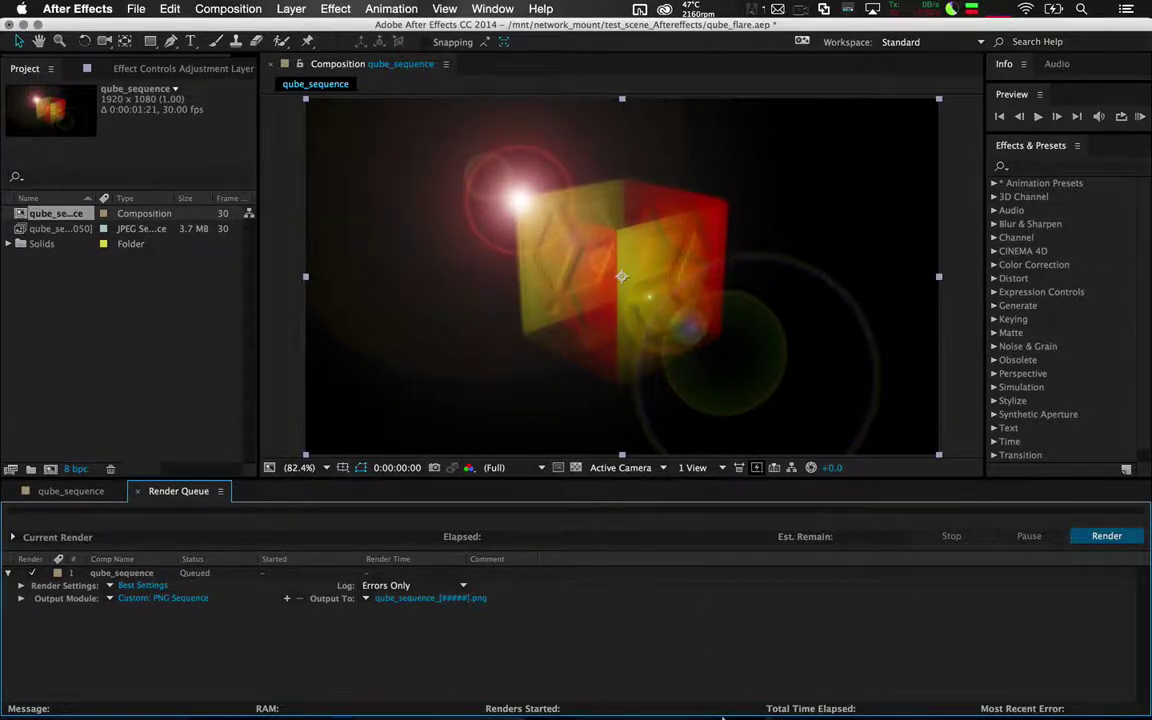
Step: Switch to Qube! WranglerView, refresh the job list, and inspect the rendered output and progress of the qube_flare.aep job
mouse_move(790, 712)
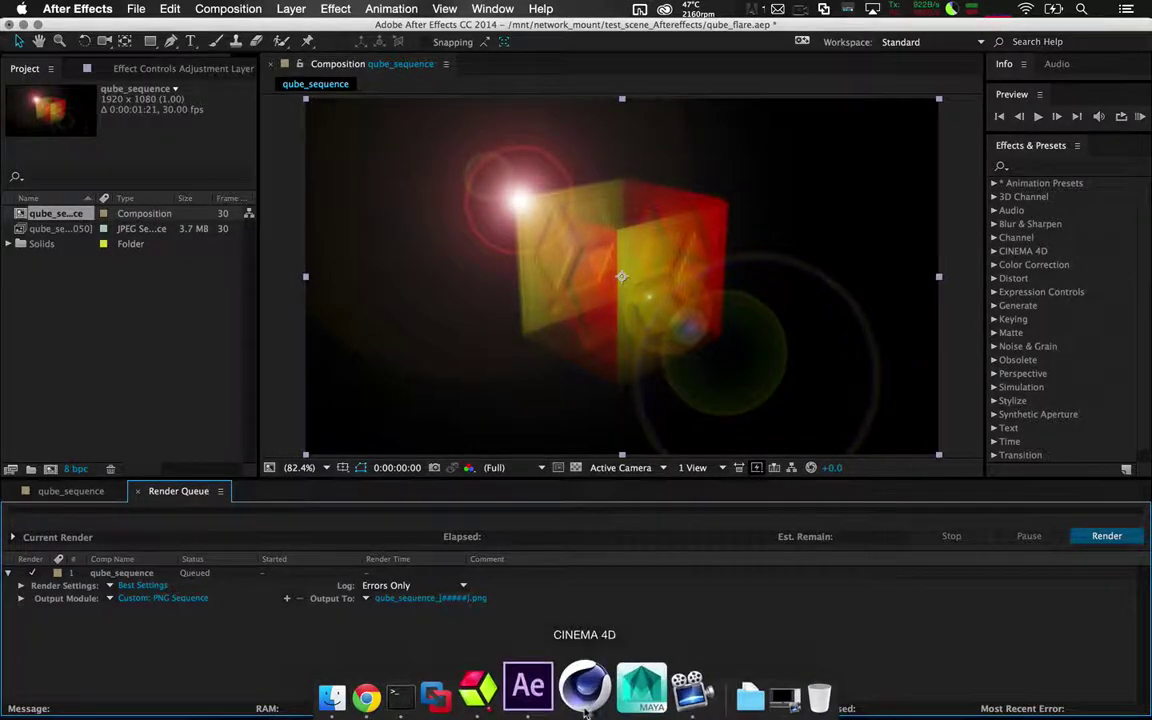
click(478, 690)
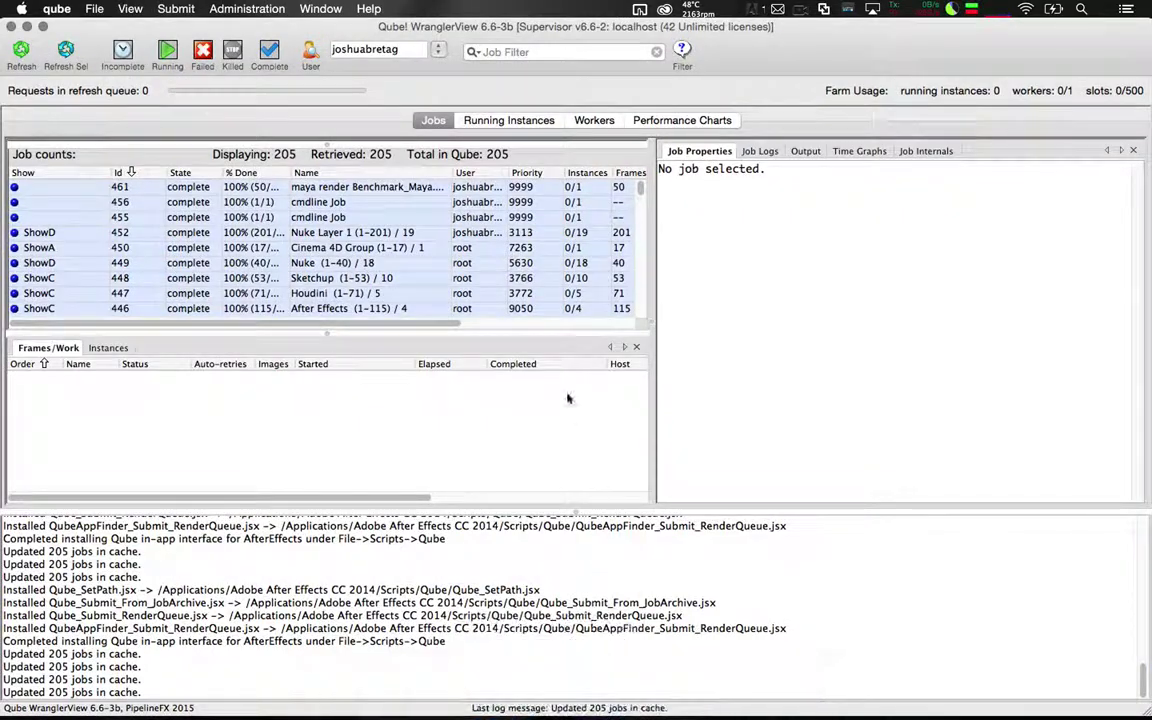
click(24, 52)
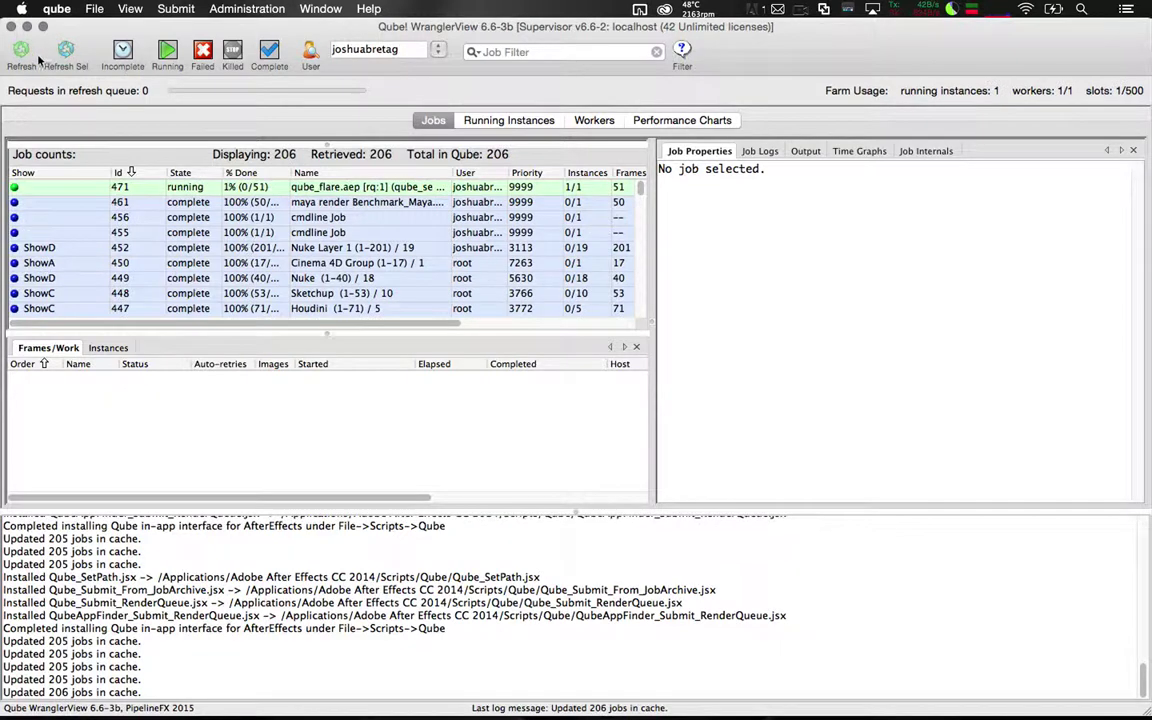
click(174, 190)
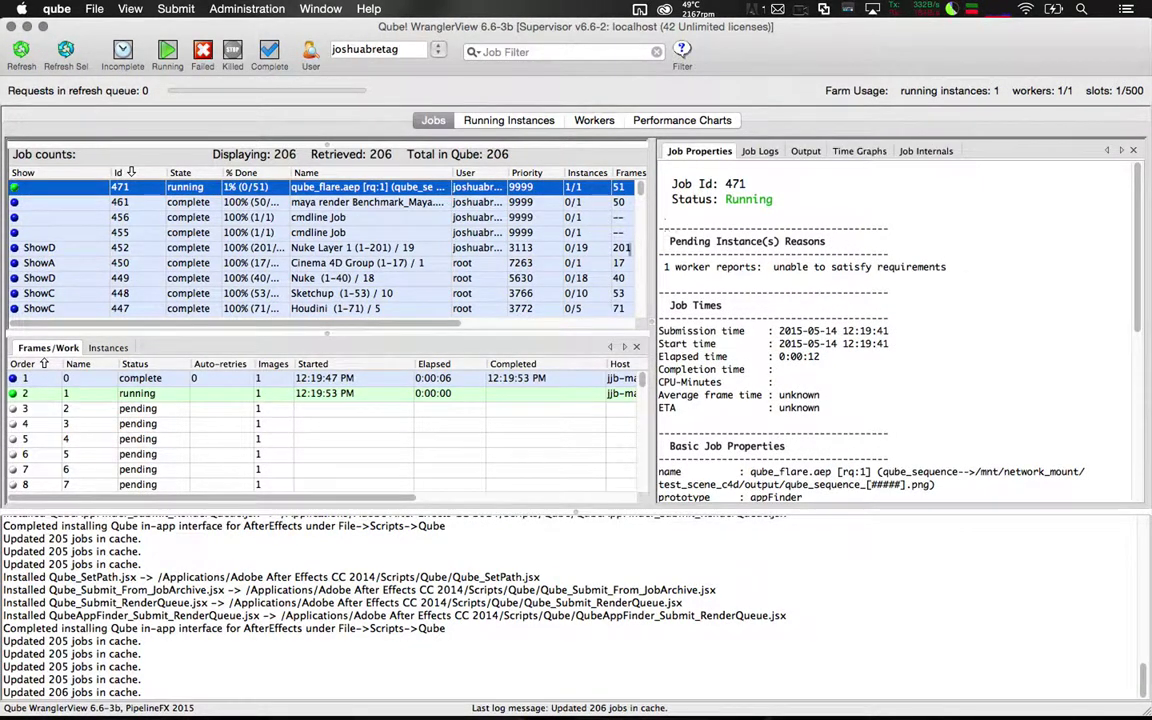
click(807, 152)
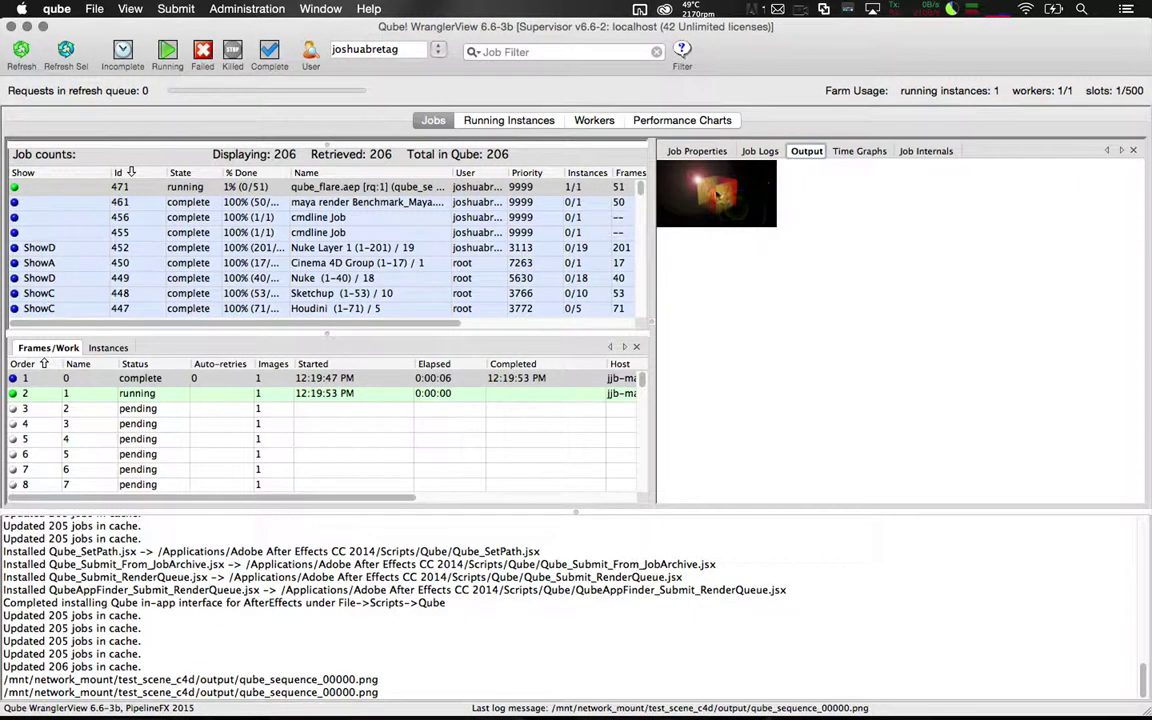
click(18, 64)
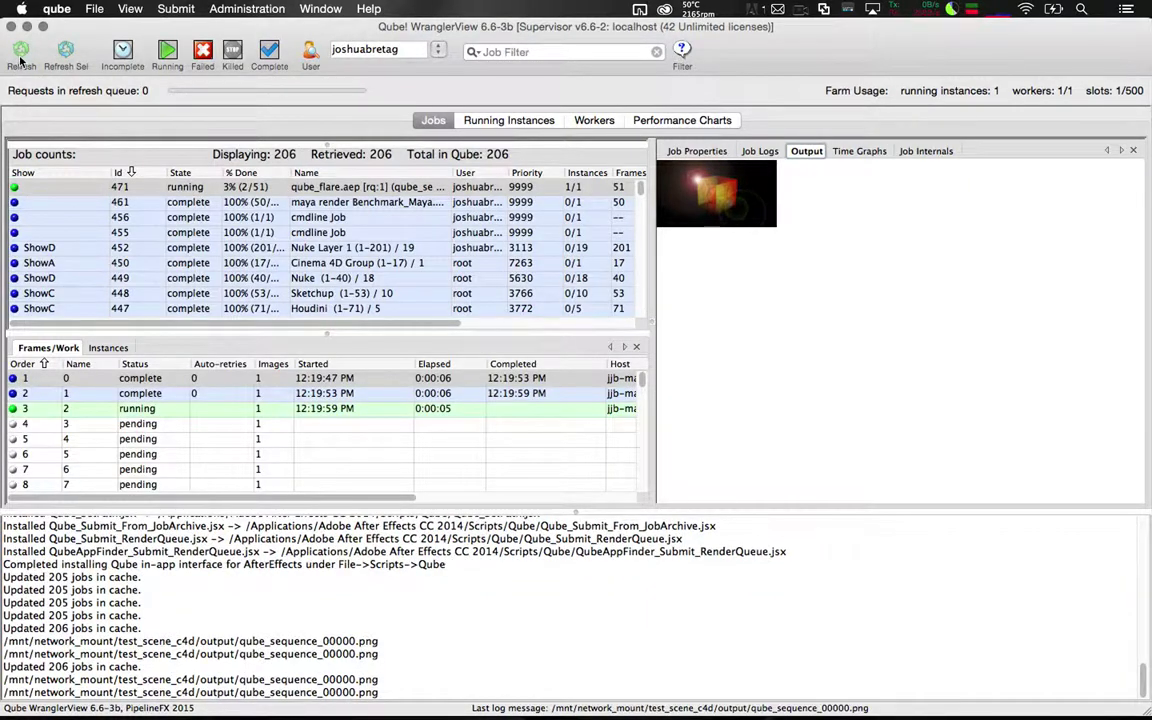